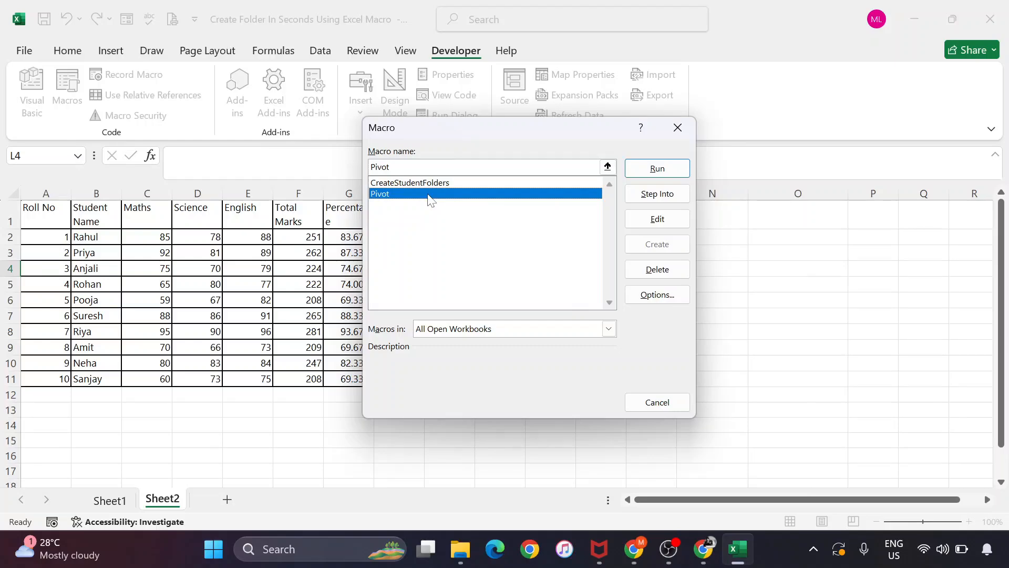
- Review the VBA code of the Pivot macro and return to the worksheet
left_click(637, 220)
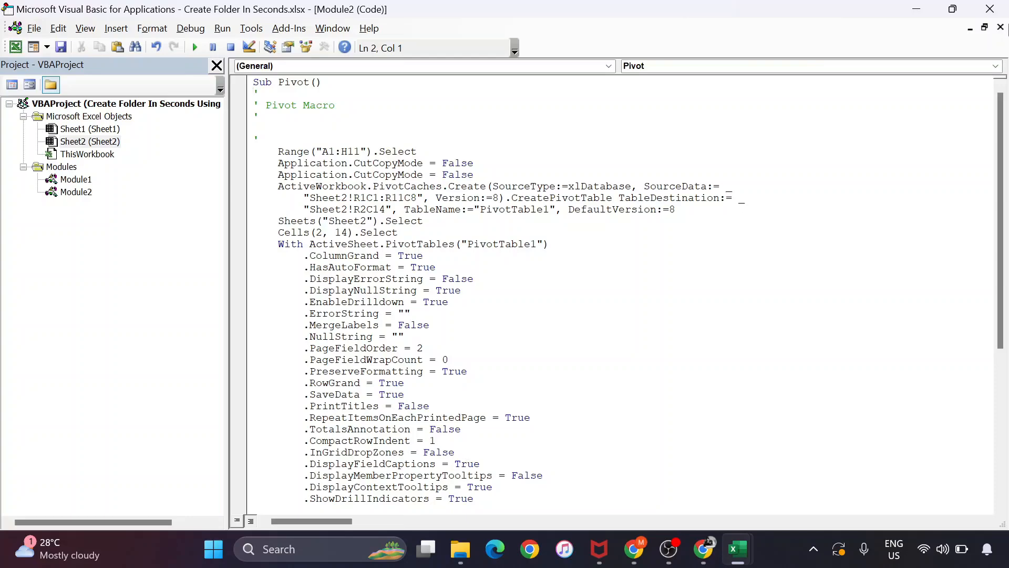
left_click(986, 13)
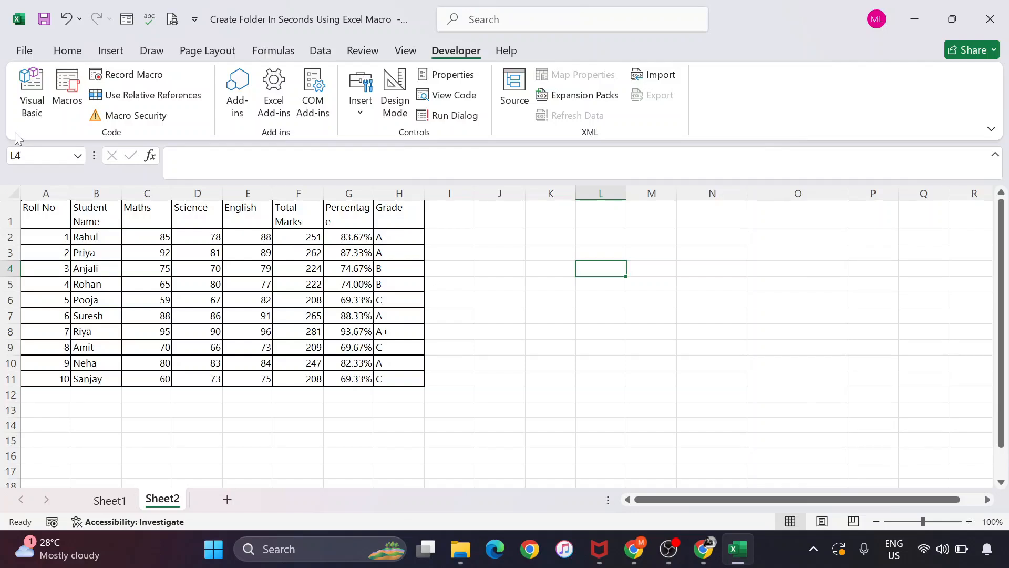
left_click(70, 106)
left_click(413, 195)
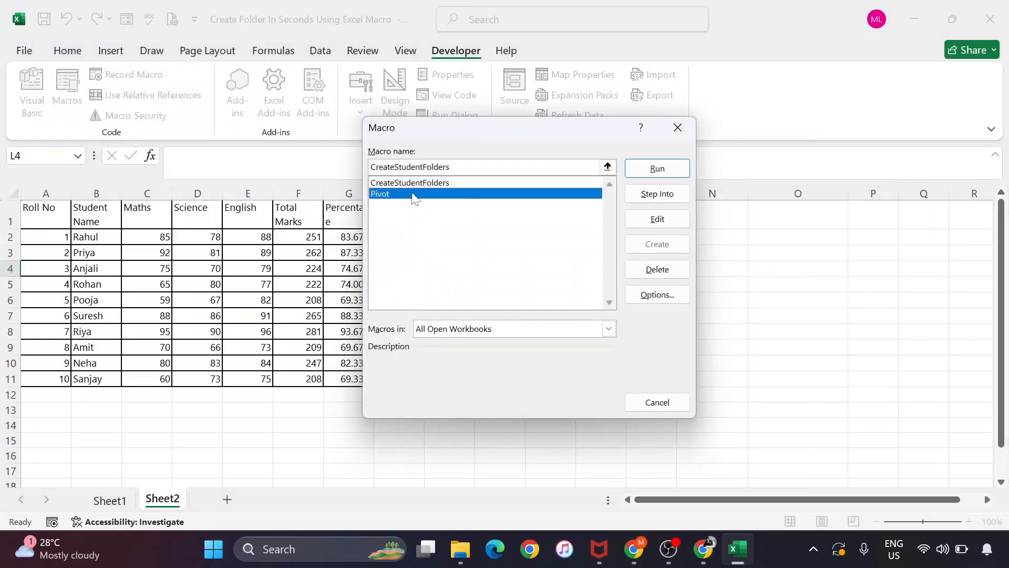
left_click(657, 218)
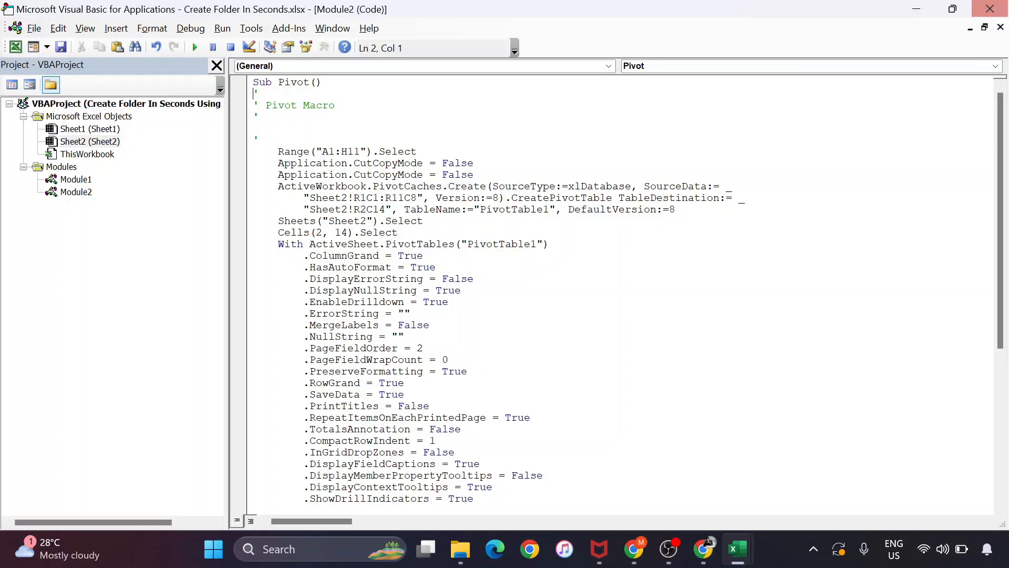
left_click(990, 9)
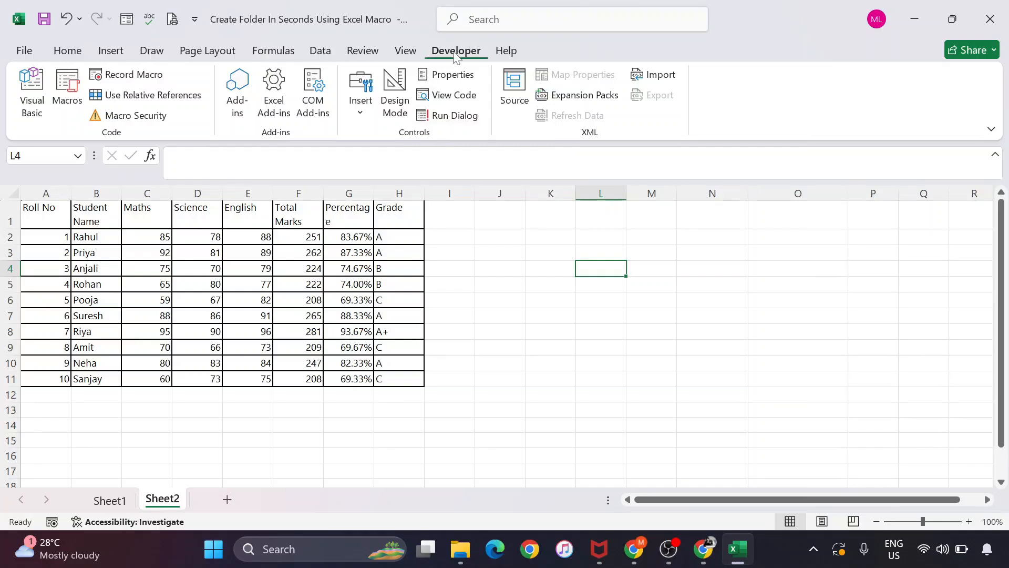
left_click(68, 51)
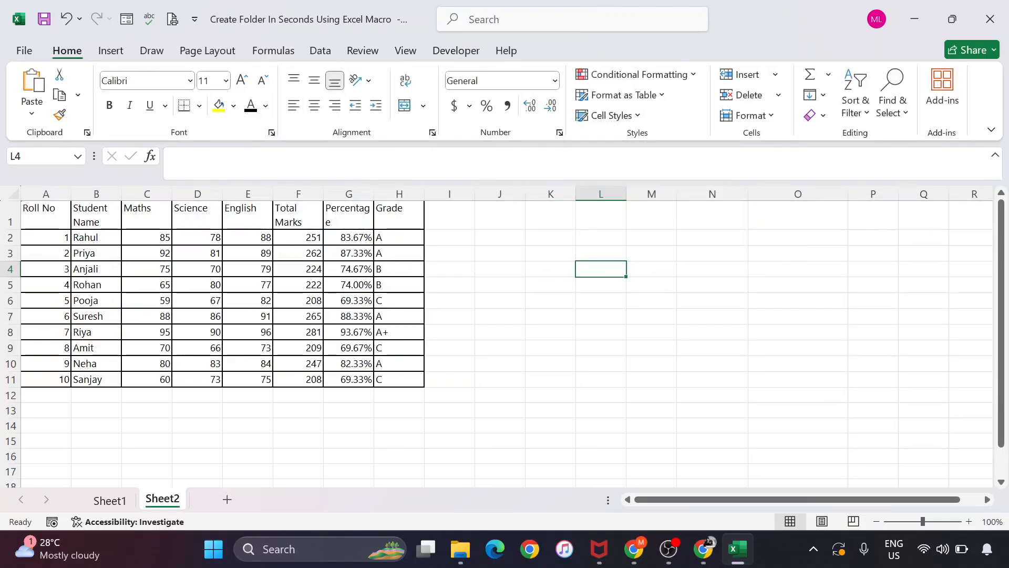
left_click(471, 54)
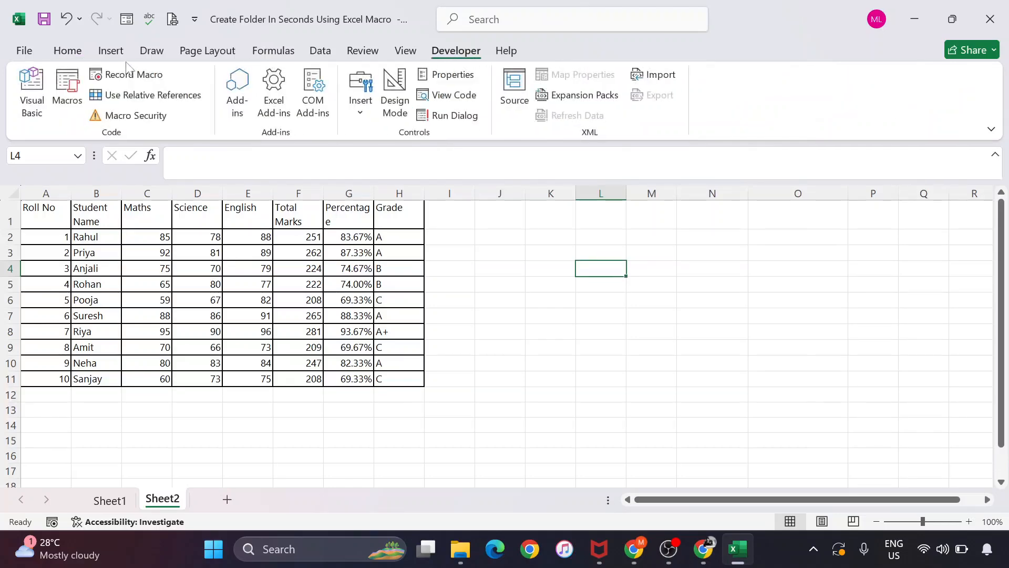
left_click(79, 52)
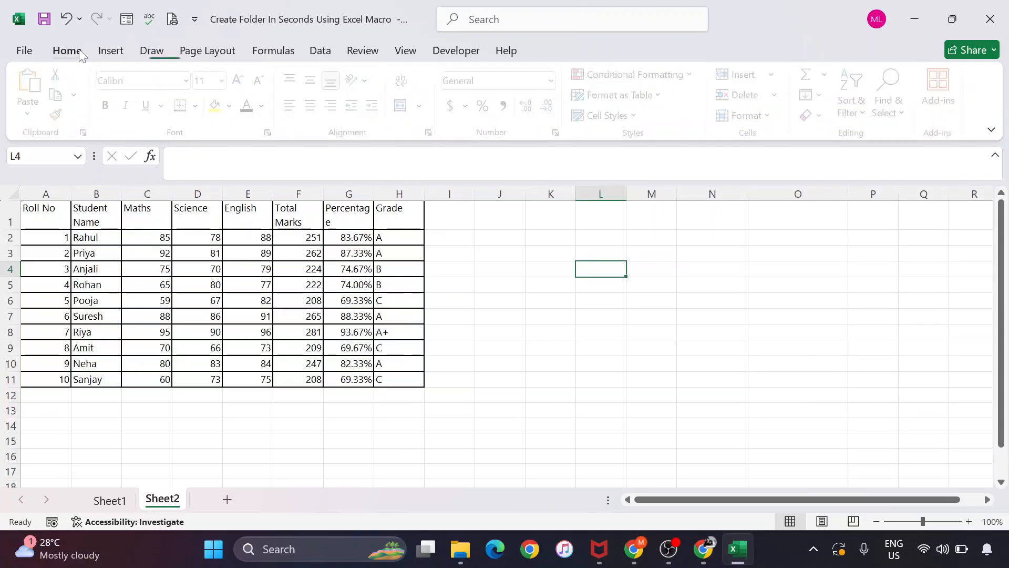
- Check the ribbon customization options for the Developer tab under All Tabs, and return to the worksheet's developer tools
left_click(20, 53)
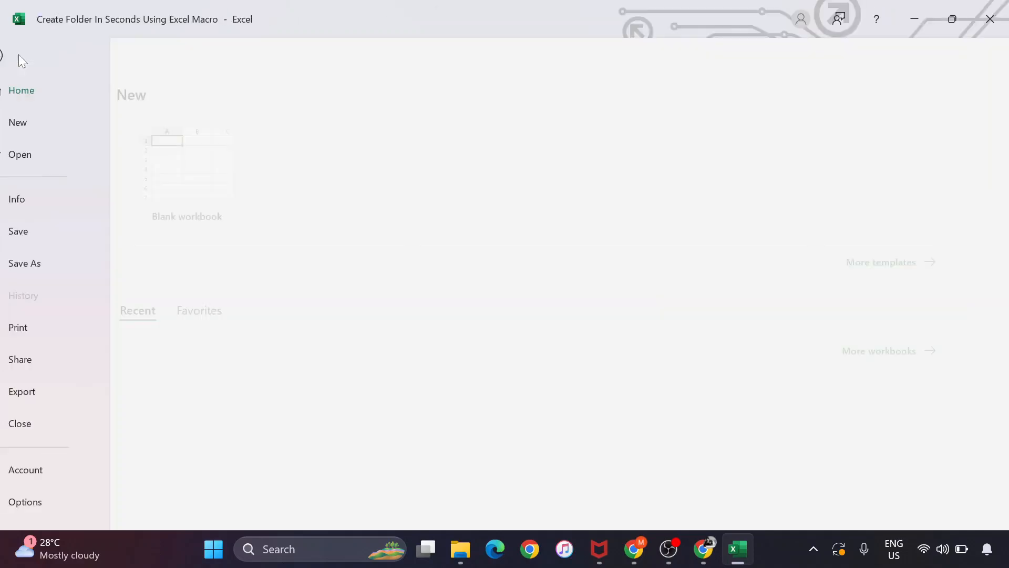
left_click(46, 502)
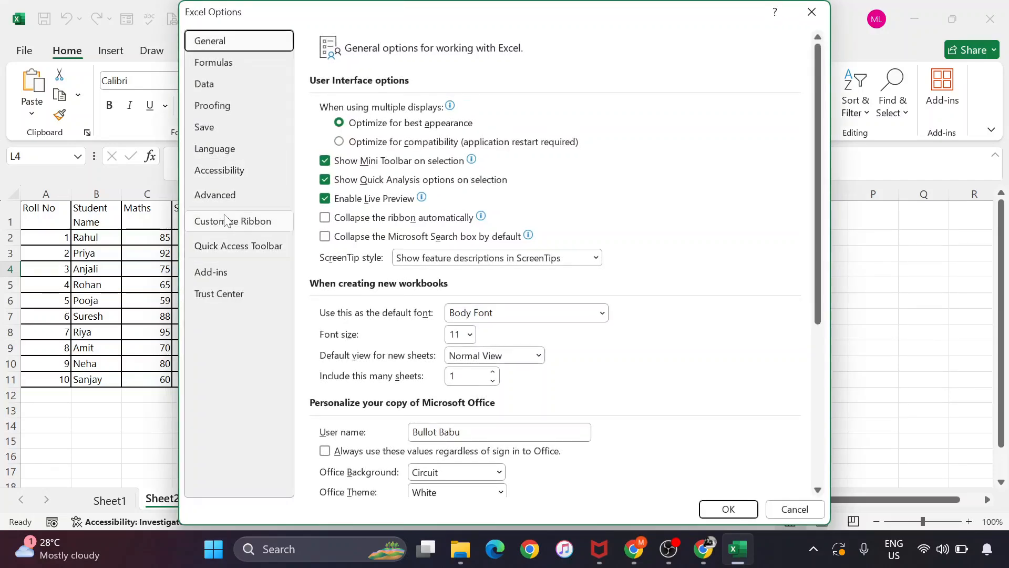
left_click(226, 221)
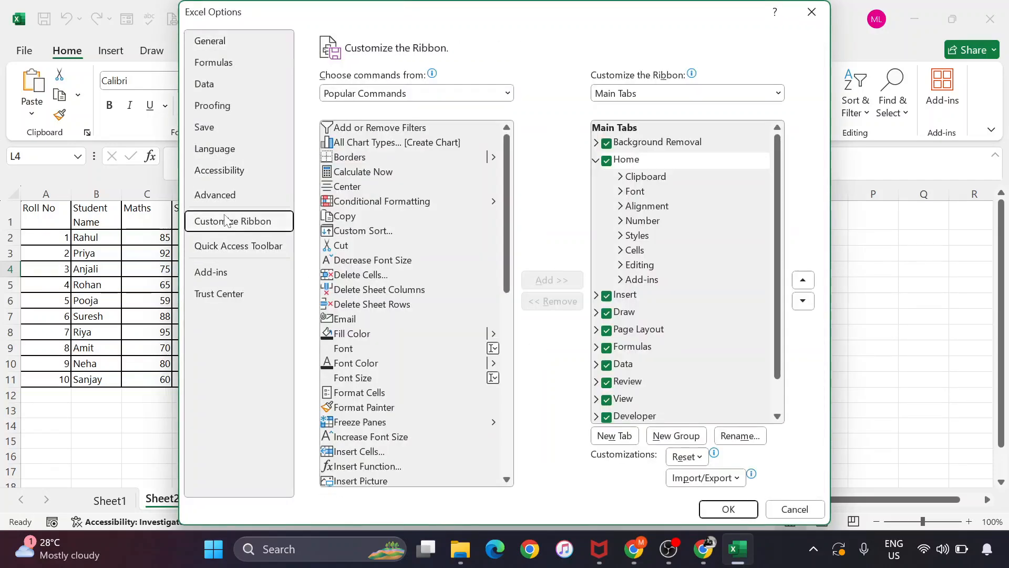
left_click(371, 96)
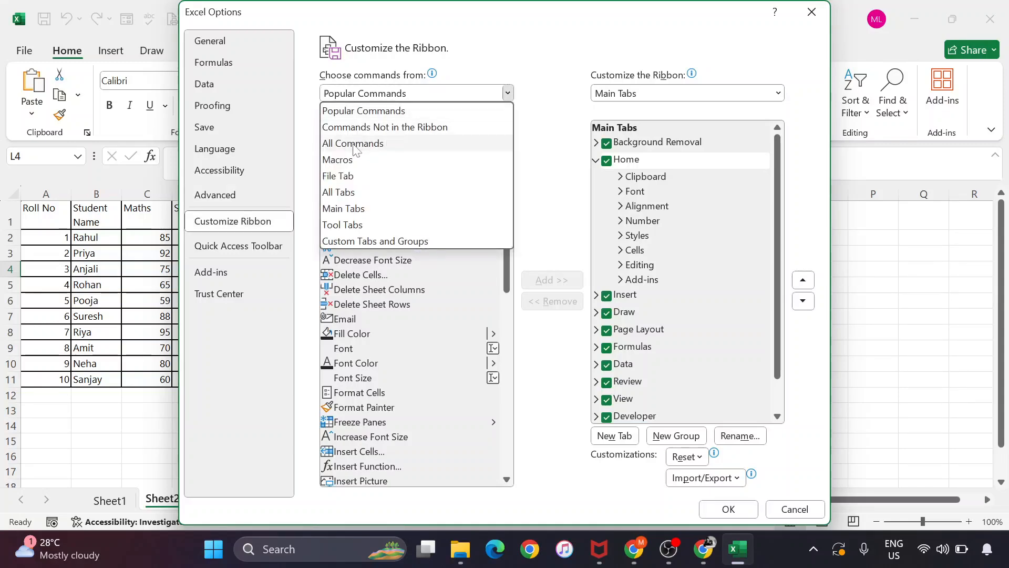
left_click(351, 193)
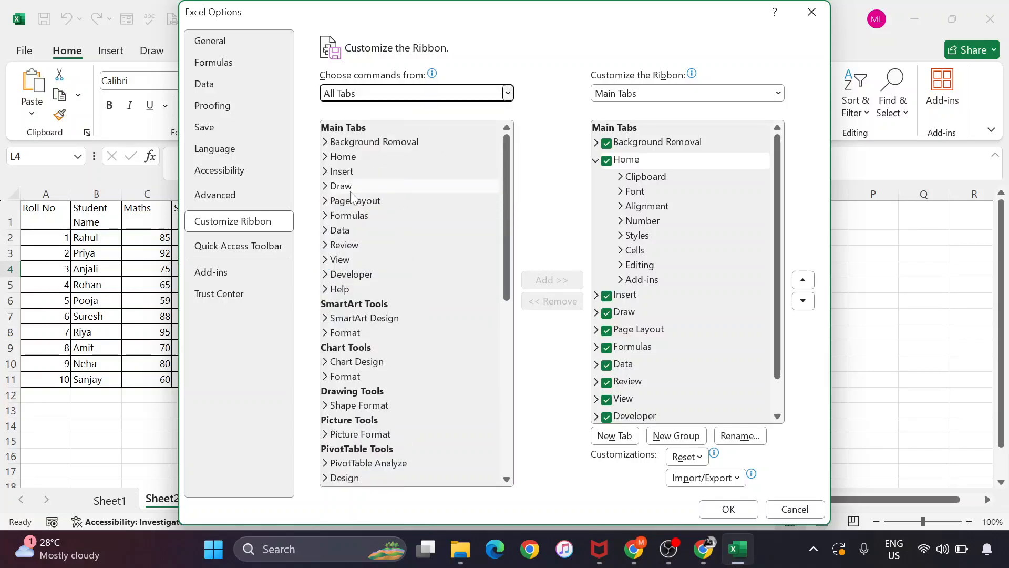
left_click(350, 275)
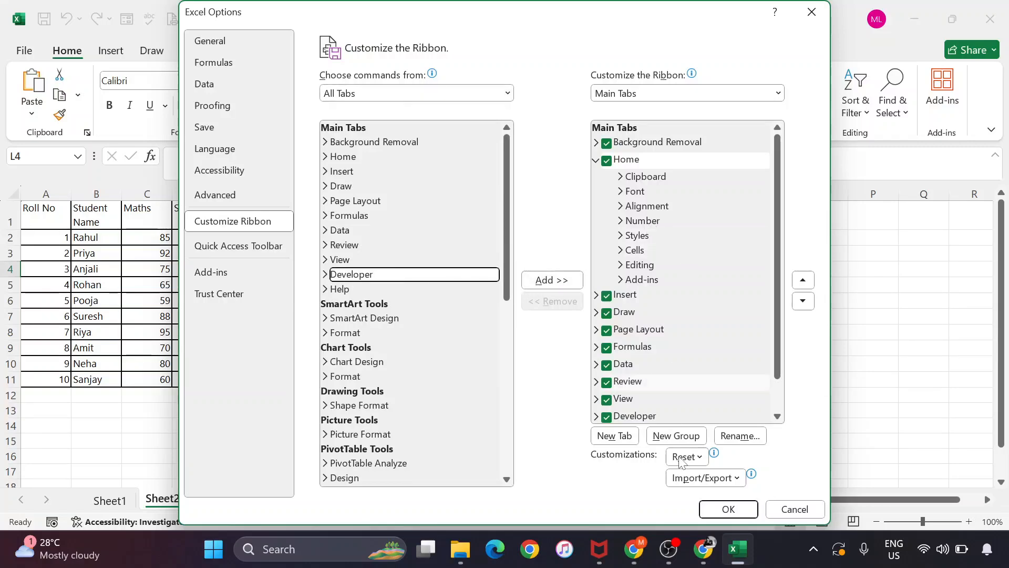
left_click(726, 508)
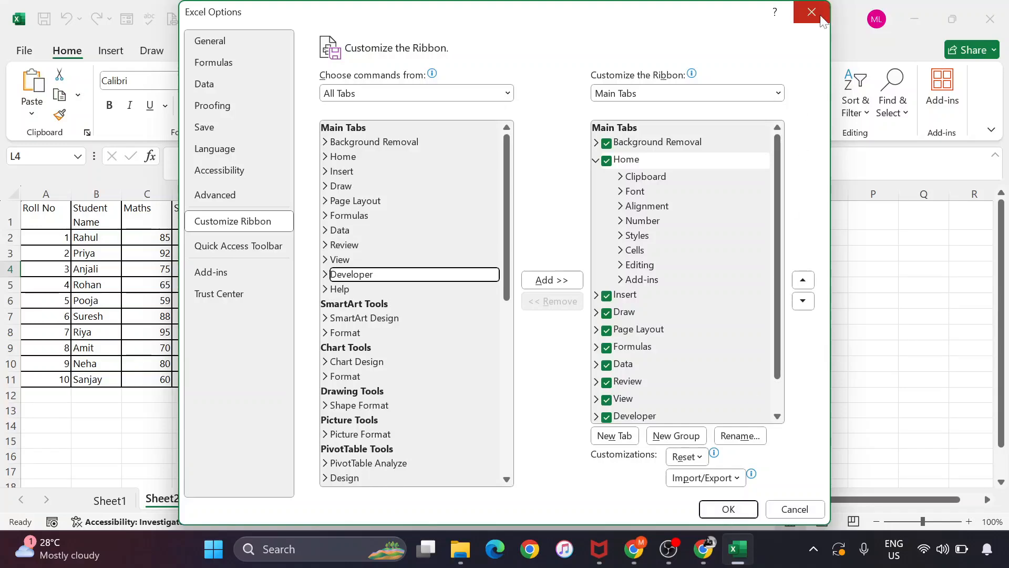
left_click(463, 51)
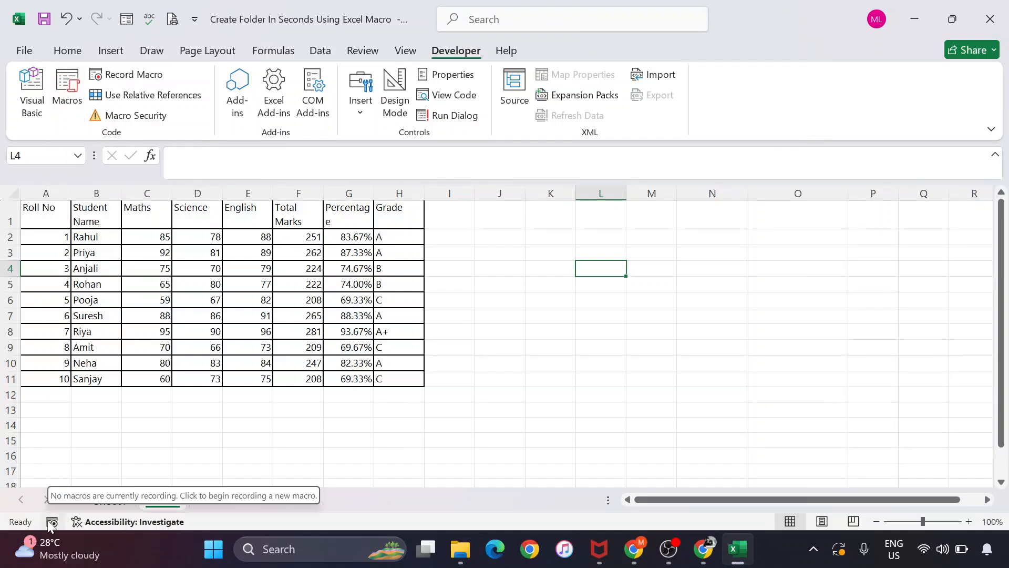
- Inspect the Pivot macro's code once more from the macro list and close the code editor
left_click(239, 378)
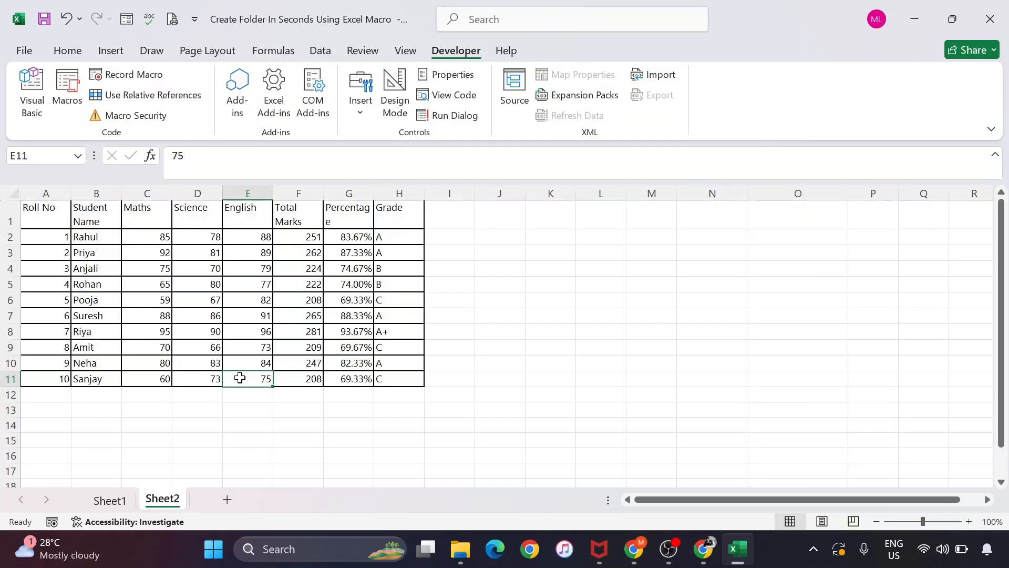
left_click(71, 100)
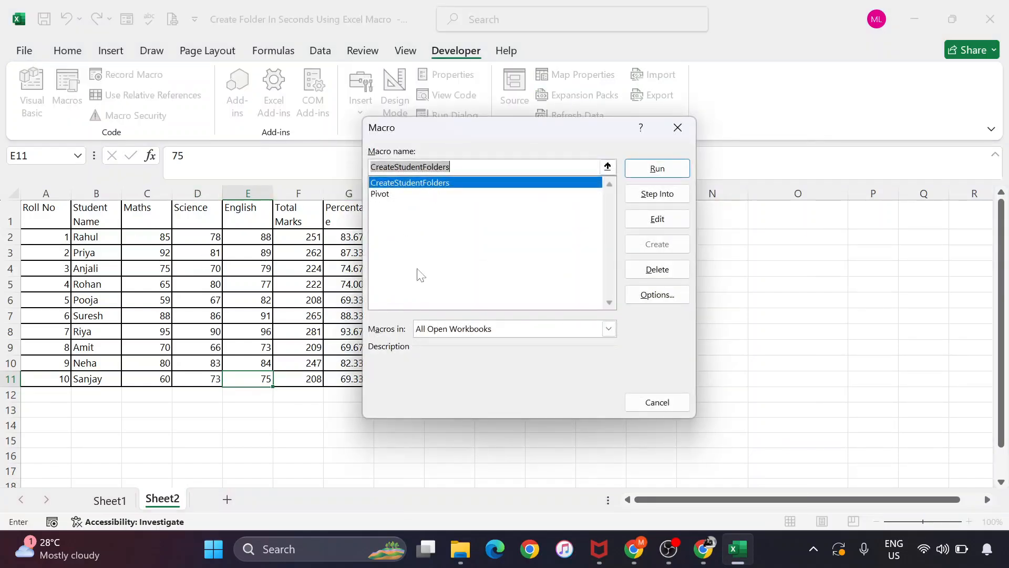
left_click(385, 197)
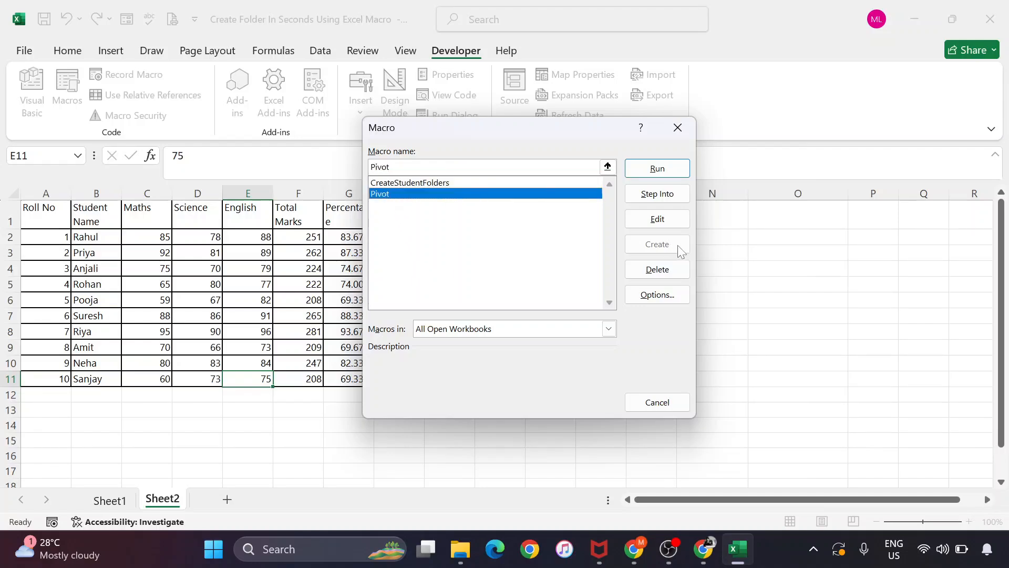
left_click(658, 219)
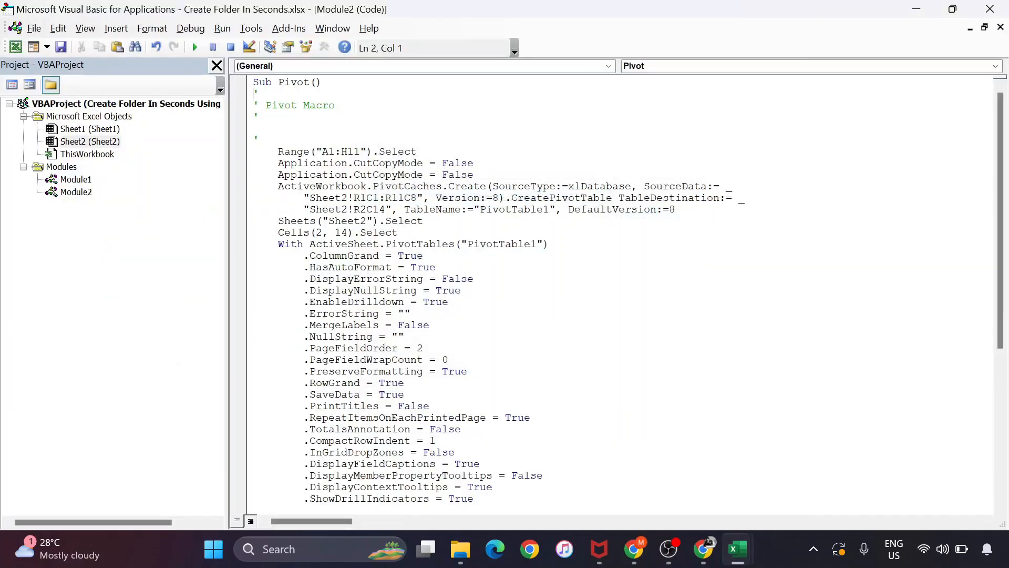
left_click(989, 9)
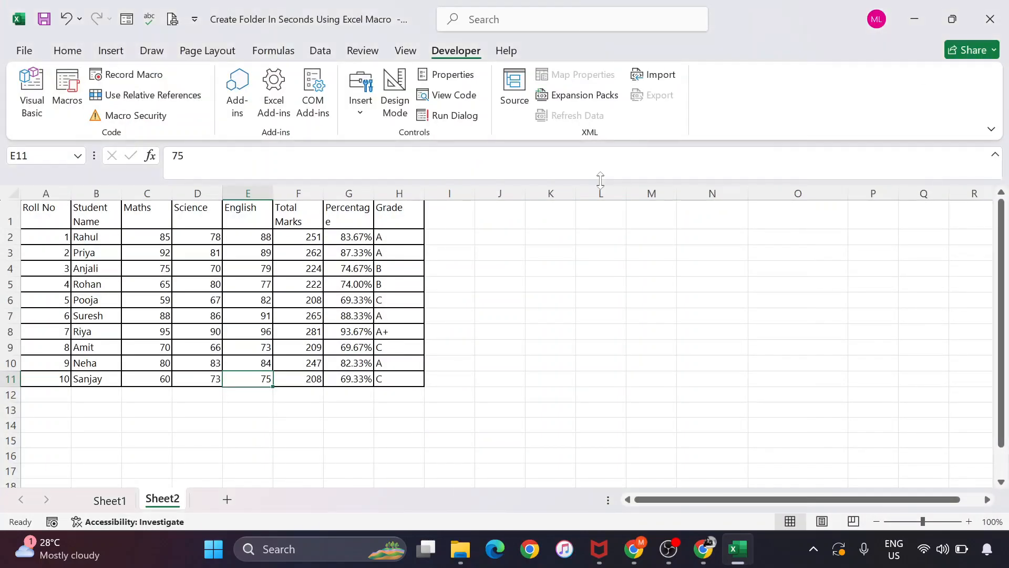
left_click(74, 89)
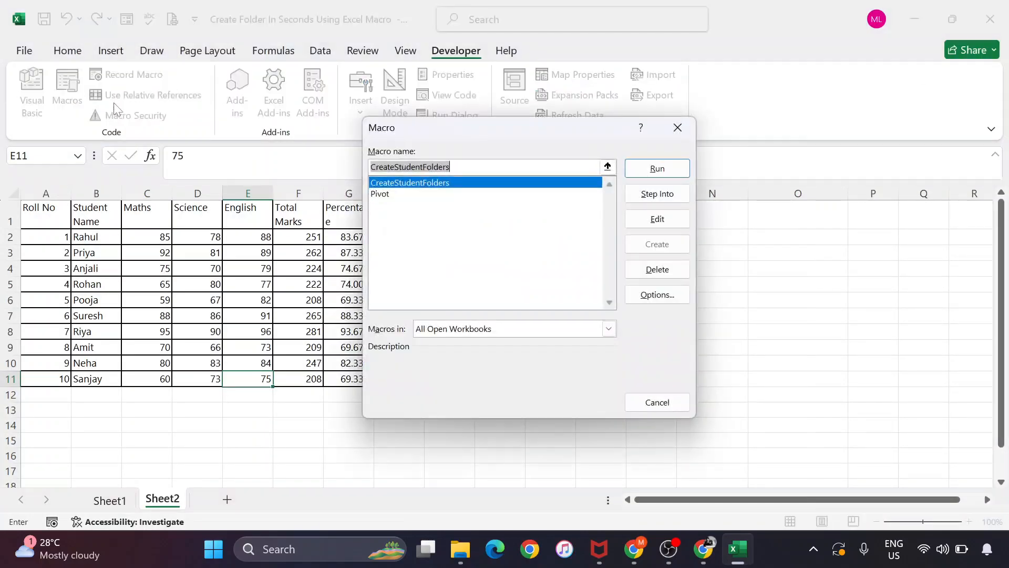
left_click(380, 195)
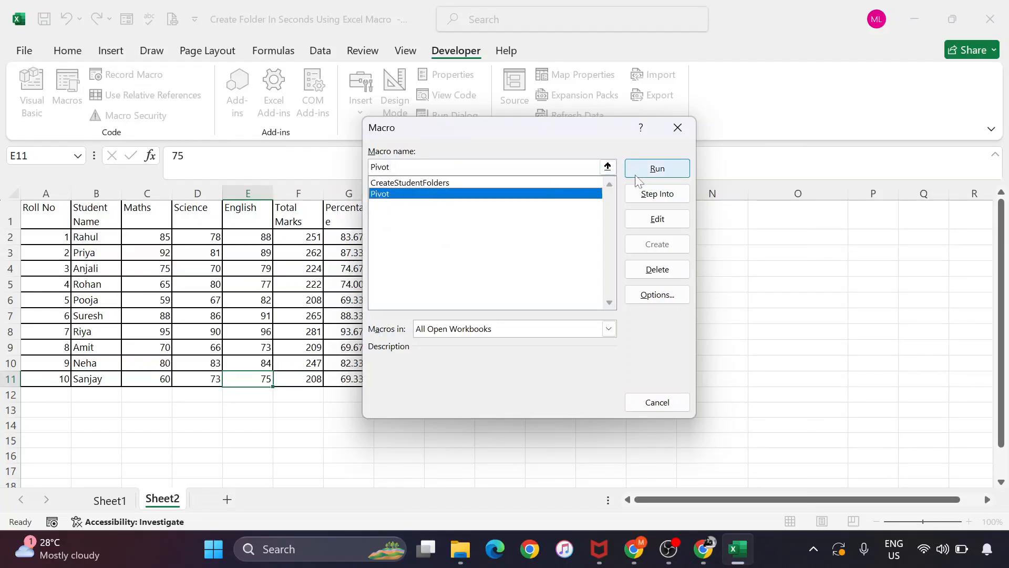
left_click(678, 129)
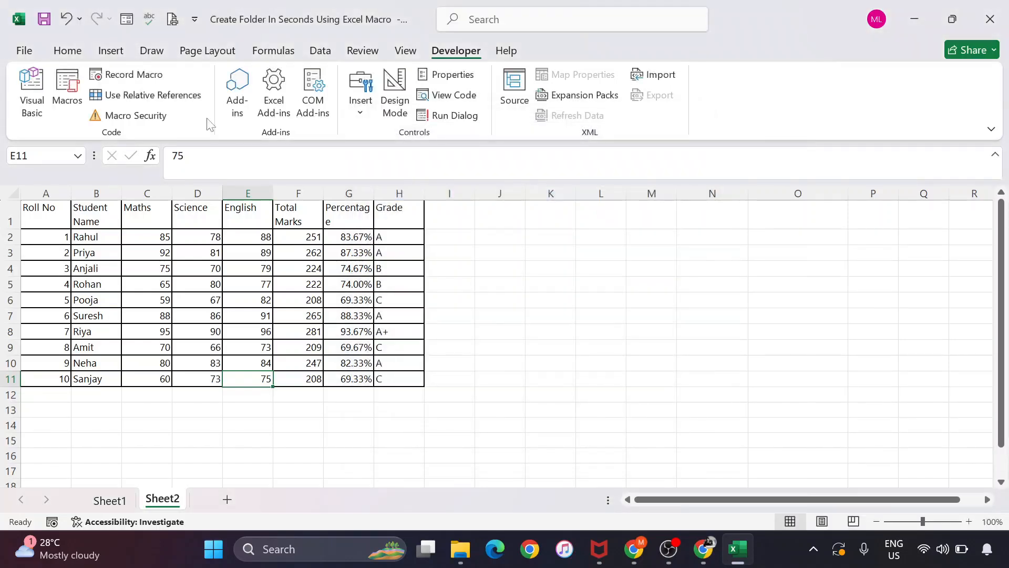
- Look over Module1 and Module2 in the workbook's VBA project and close the Visual Basic editor
left_click(33, 107)
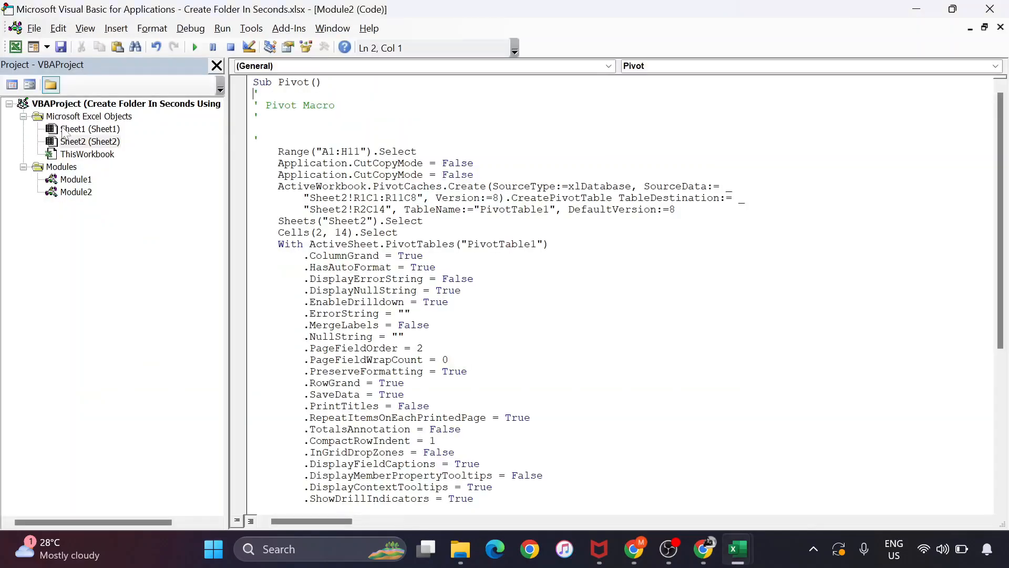
left_click(77, 180)
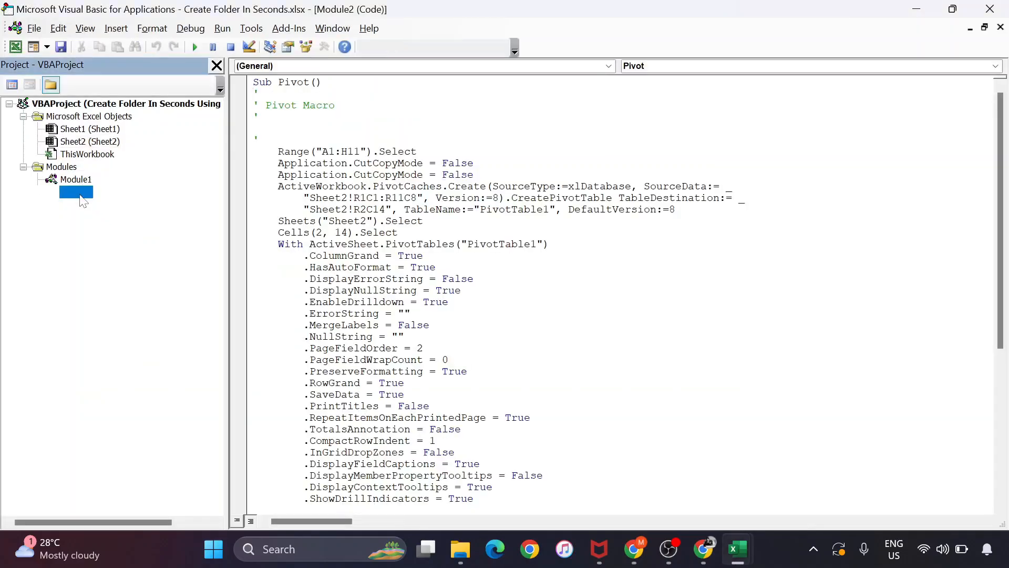
left_click(80, 193)
left_click(77, 181)
left_click(78, 195)
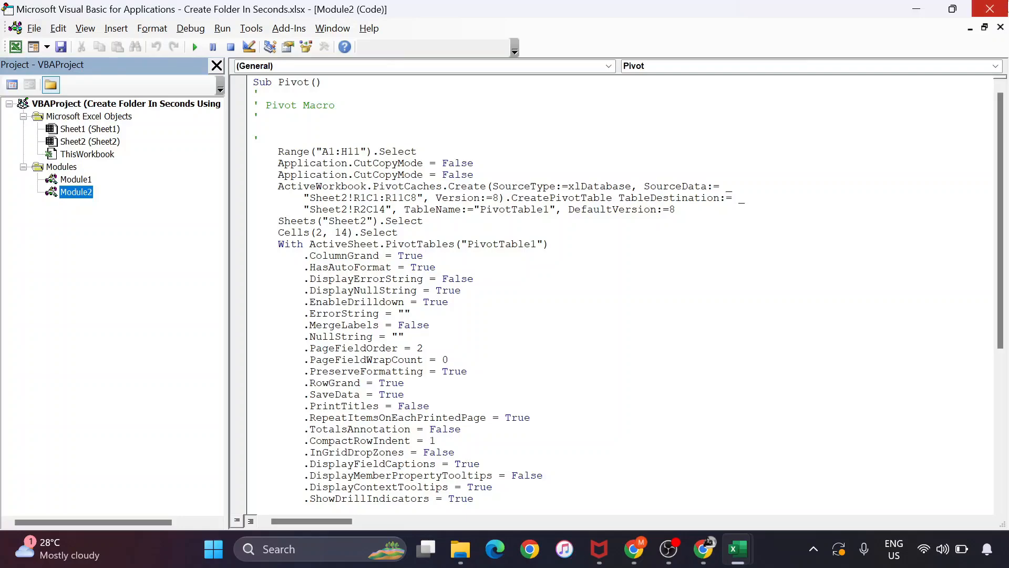
left_click(995, 5)
left_click(248, 300)
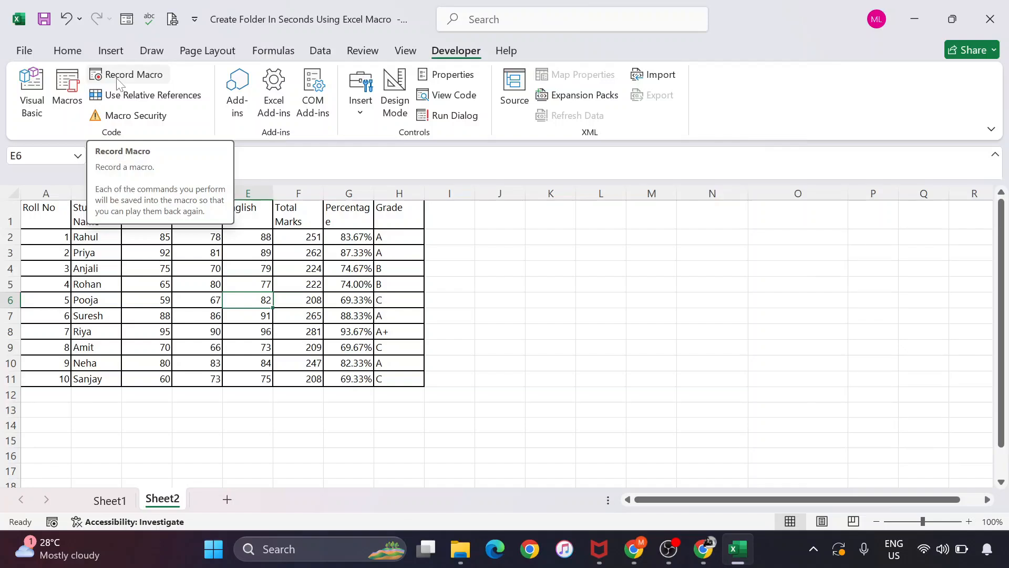
left_click(230, 266)
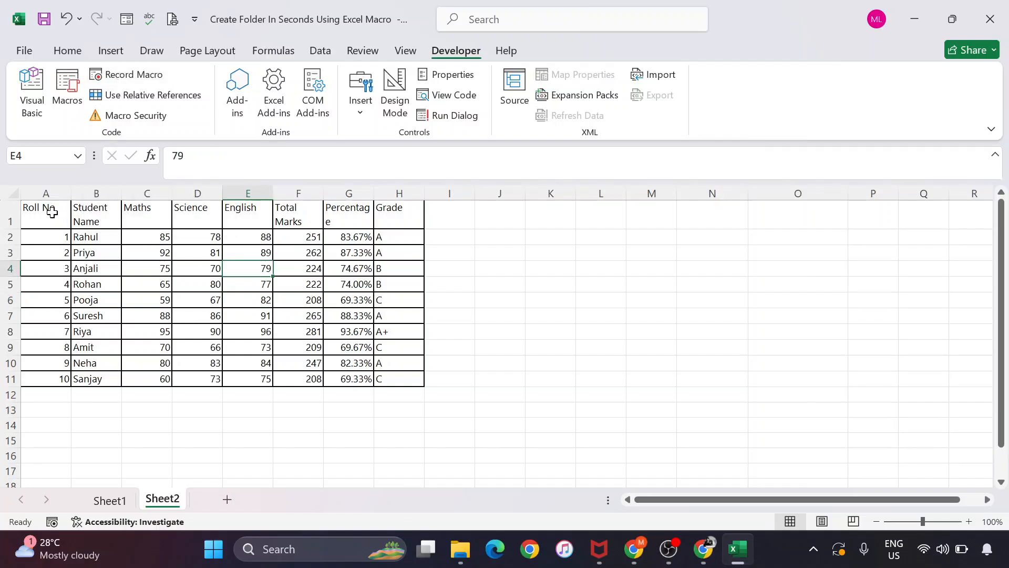
left_click_drag(52, 211, 386, 375)
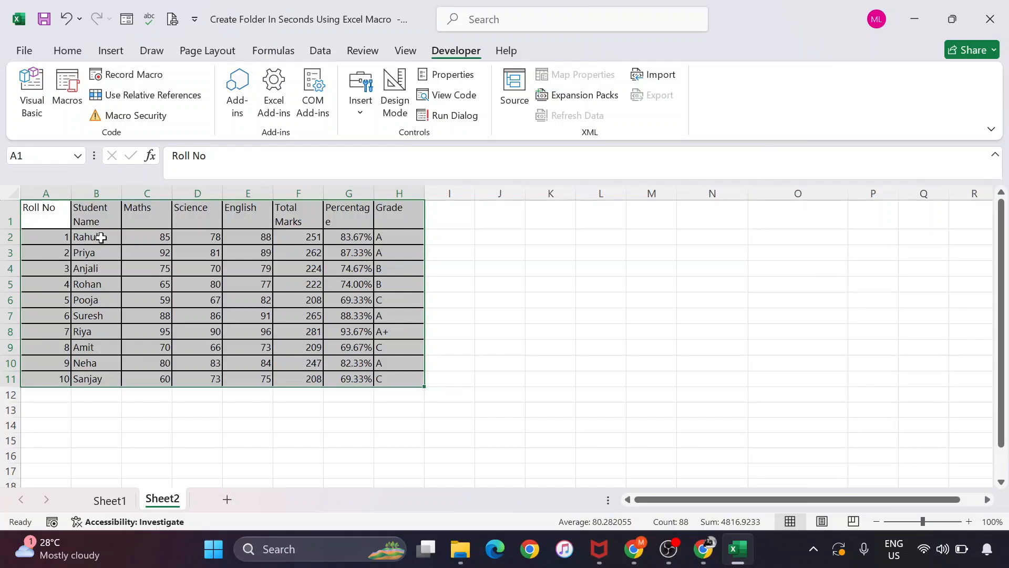
left_click(148, 251)
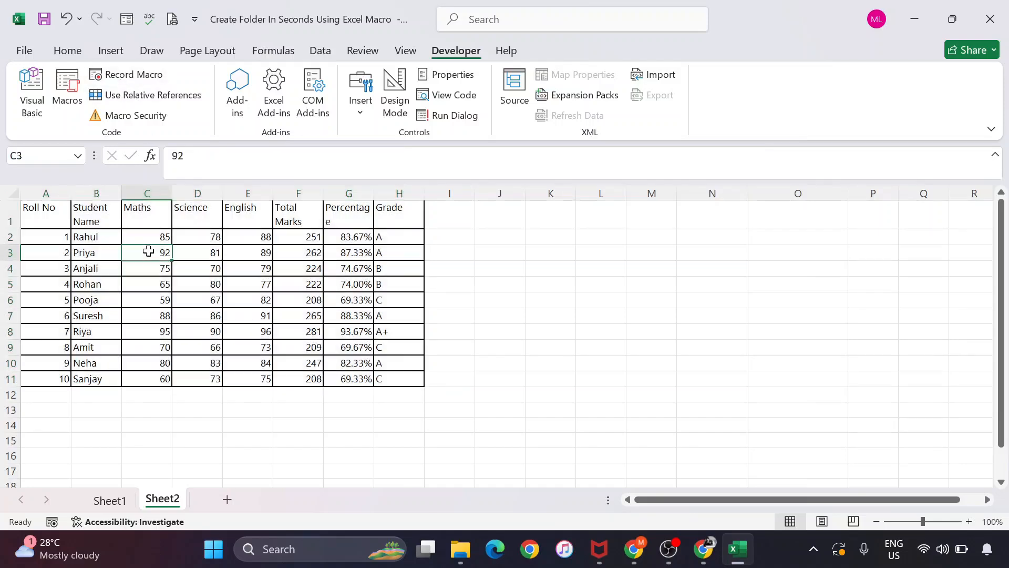
- Start recording a new macro named pivotcreation, stored in This Workbook
left_click(140, 78)
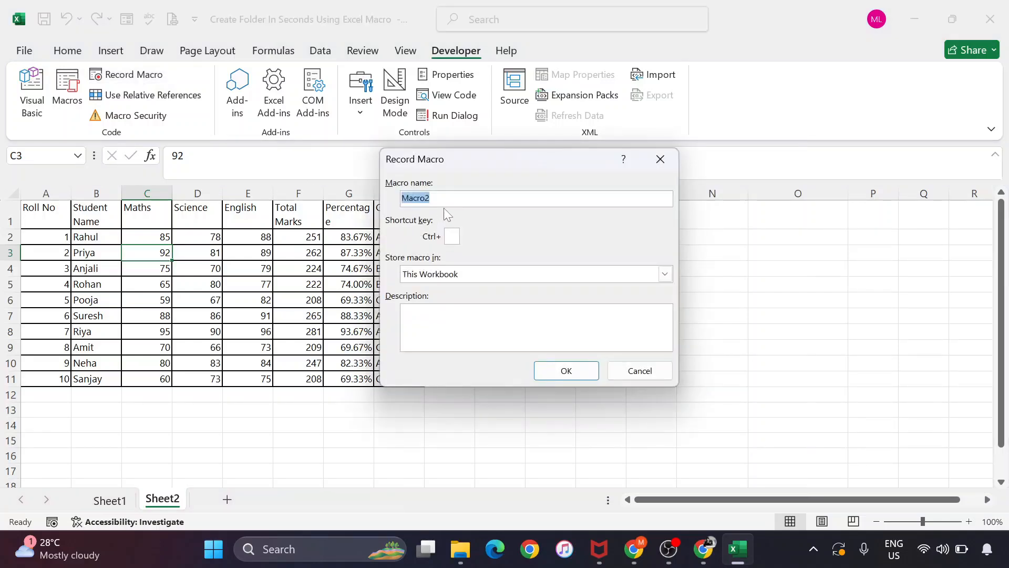
type("pivotcreation")
left_click(568, 372)
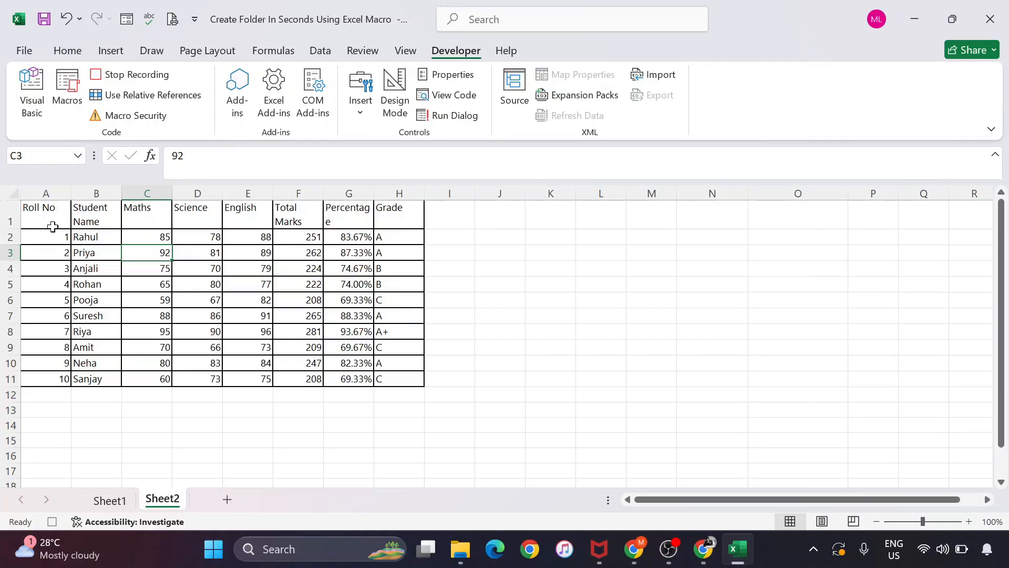
- Insert a PivotTable from the student marks range A1:H11, placed on the existing worksheet at cell O2
left_click(51, 211)
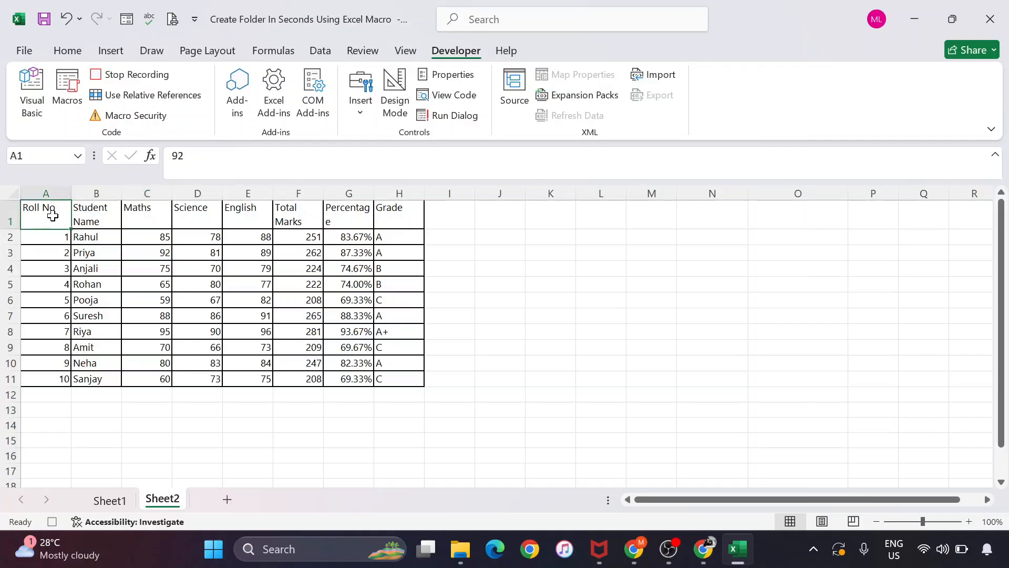
left_click(110, 51)
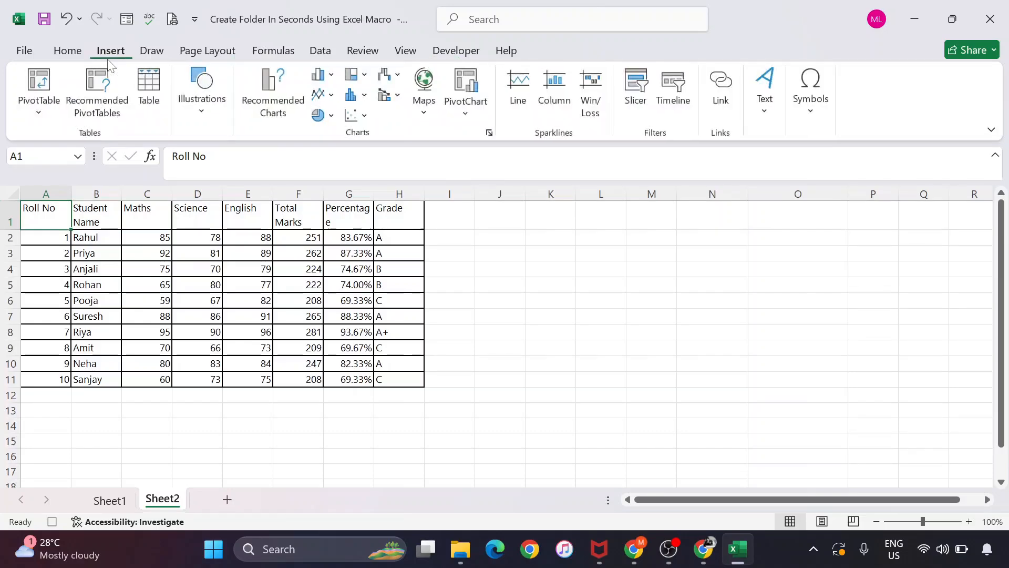
left_click(48, 79)
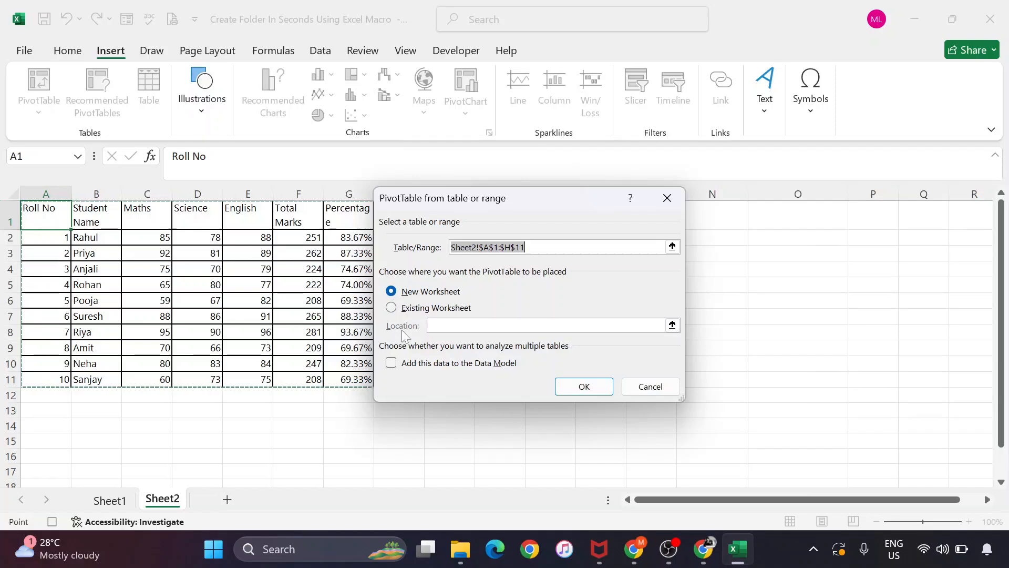
left_click(394, 309)
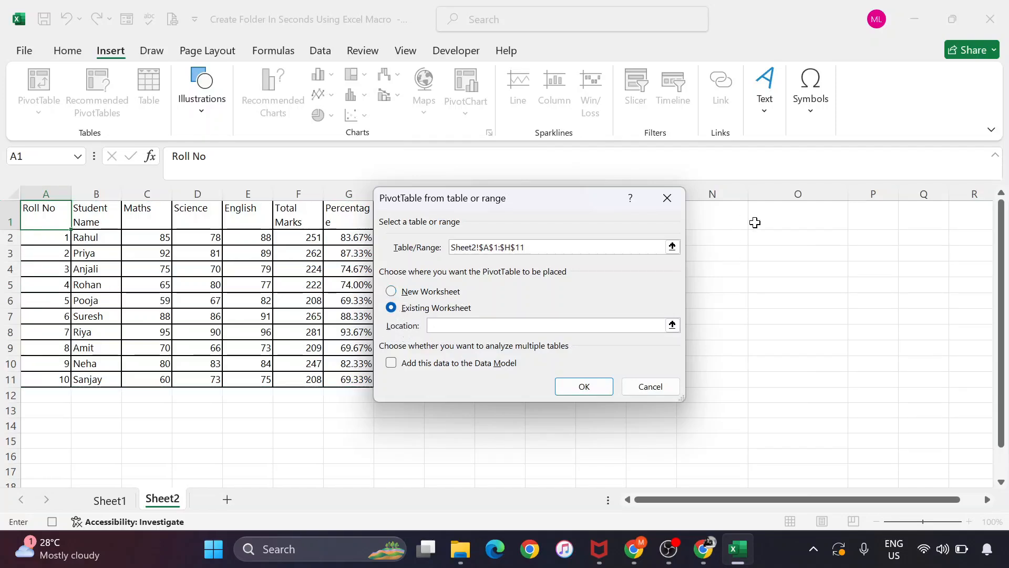
left_click(775, 237)
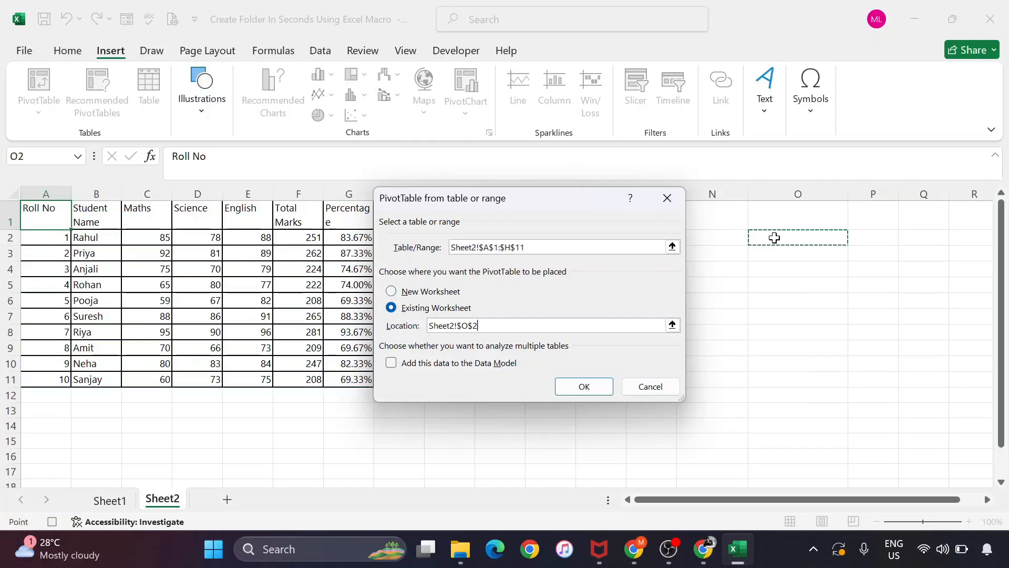
left_click(580, 390)
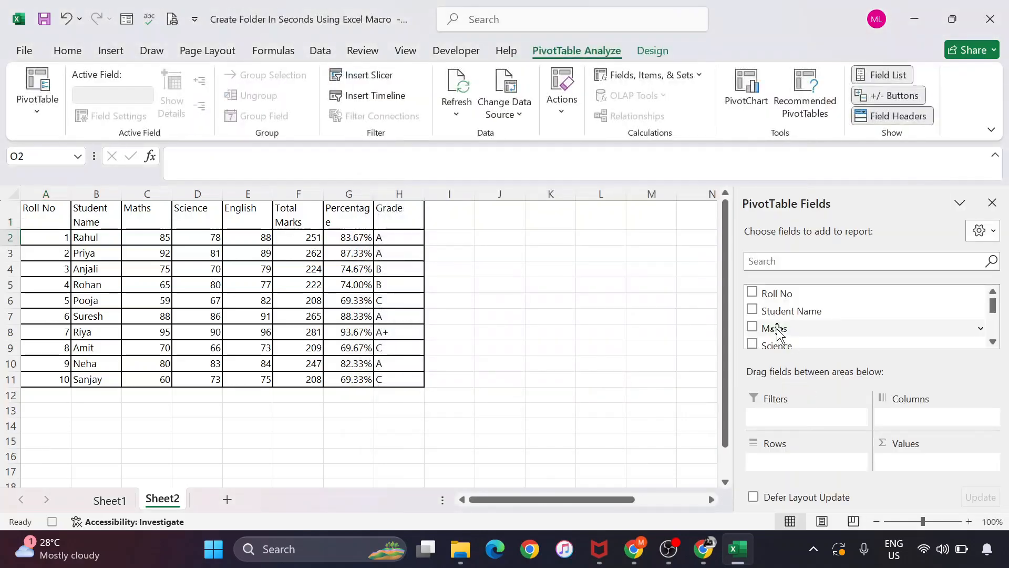
- Add Student Name to the PivotTable's rows and Total Marks to its values
left_click_drag(771, 311, 781, 463)
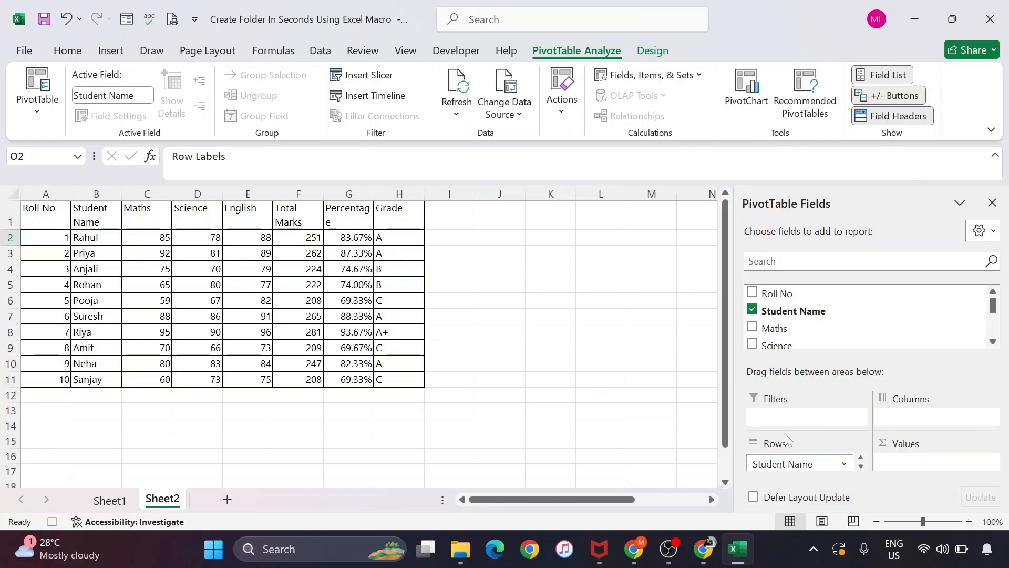
scroll(798, 312, "down", 1)
scroll(783, 326, "down", 1)
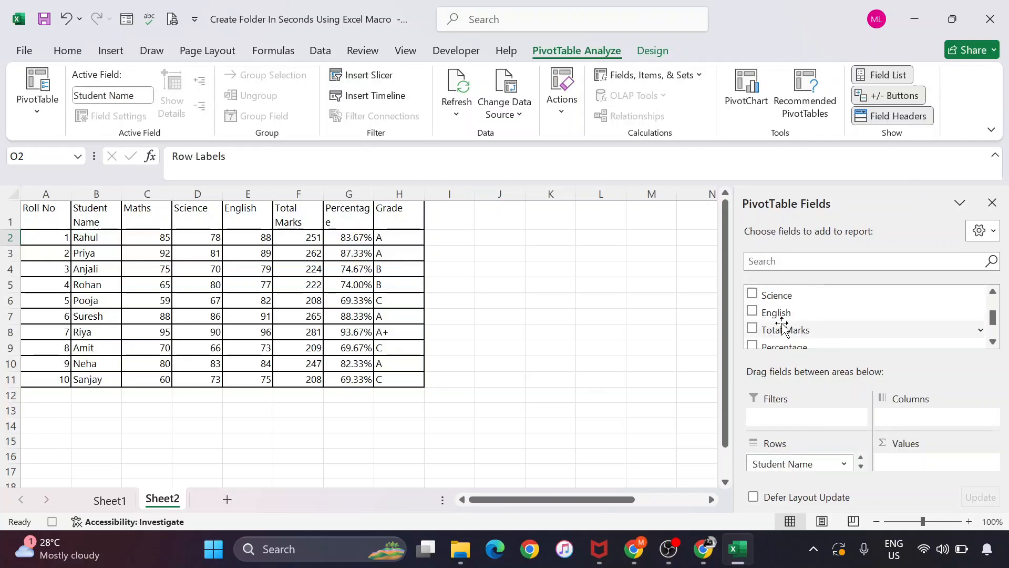
left_click_drag(781, 330, 907, 465)
scroll(588, 339, "right", 7)
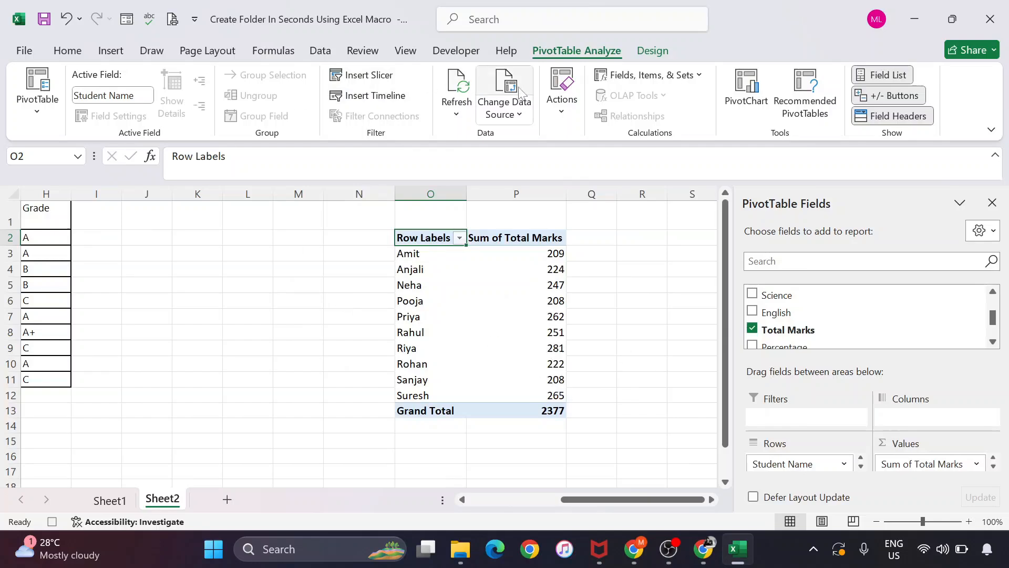
- Stop recording the macro and select an empty cell outside the PivotTable
left_click(458, 50)
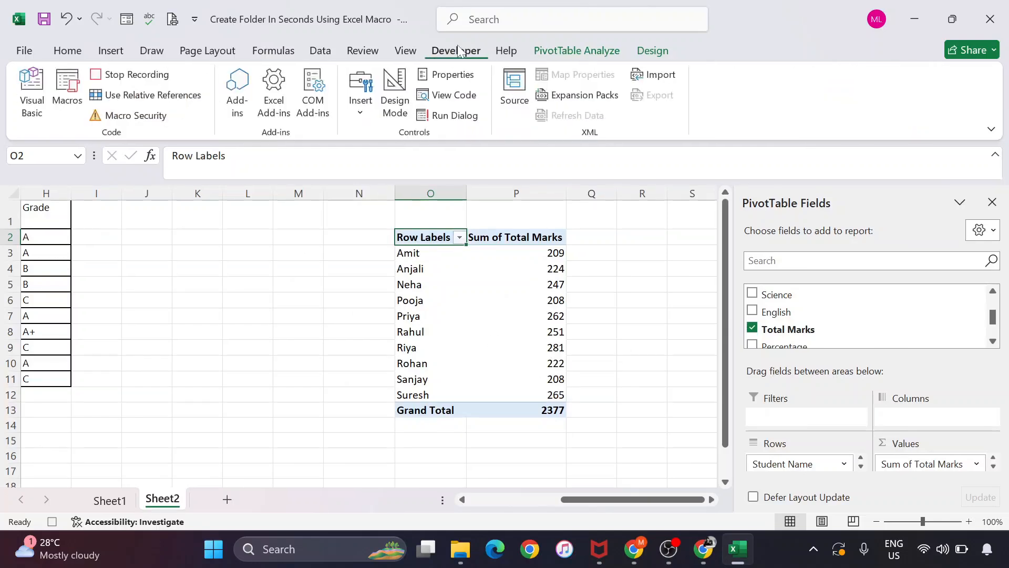
left_click(167, 75)
left_click(277, 271)
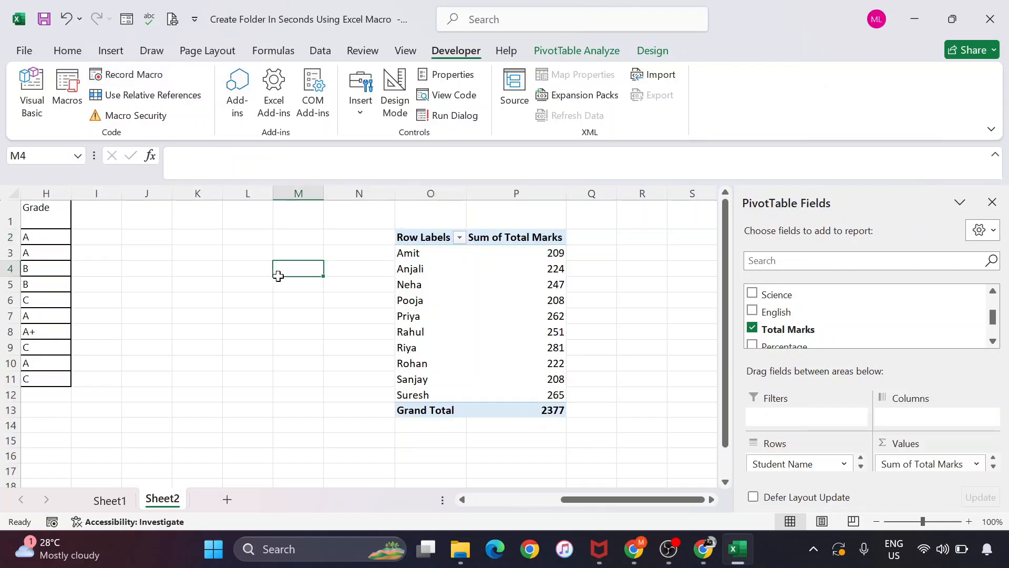
- Delete the PivotTable by clearing columns O and P
left_click_drag(421, 187, 550, 190)
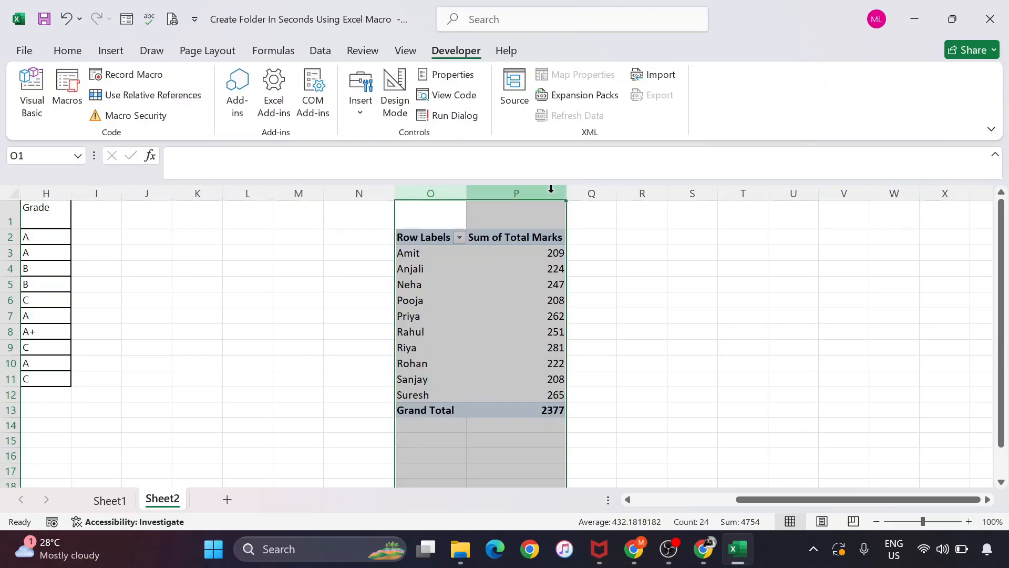
key("Delete")
left_click(331, 253)
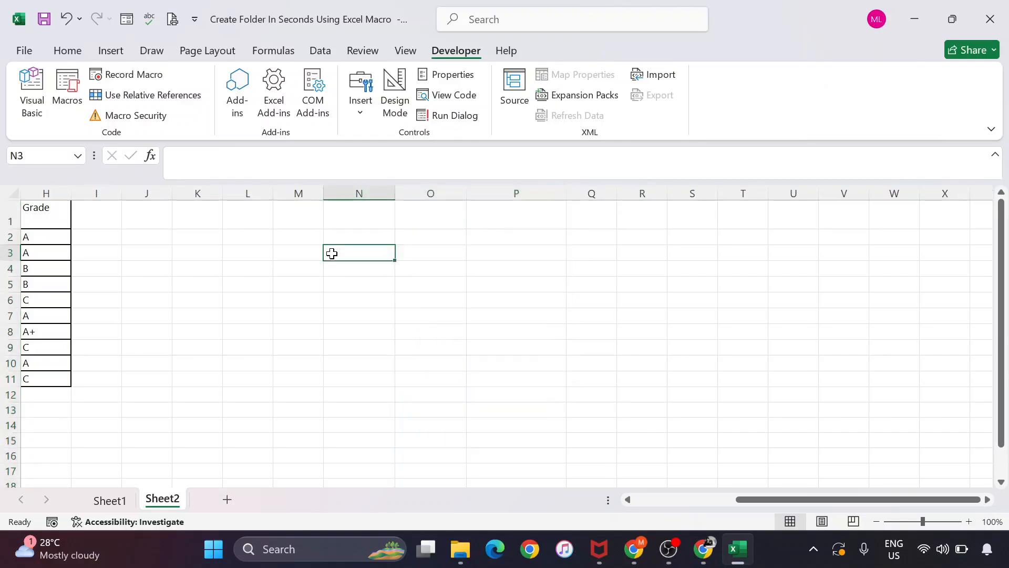
- Select cell A1, inspect the recorded pivotcreation macro's code from the macro list, and close the code editor
scroll(331, 252, "left", 3)
scroll(302, 288, "left", 3)
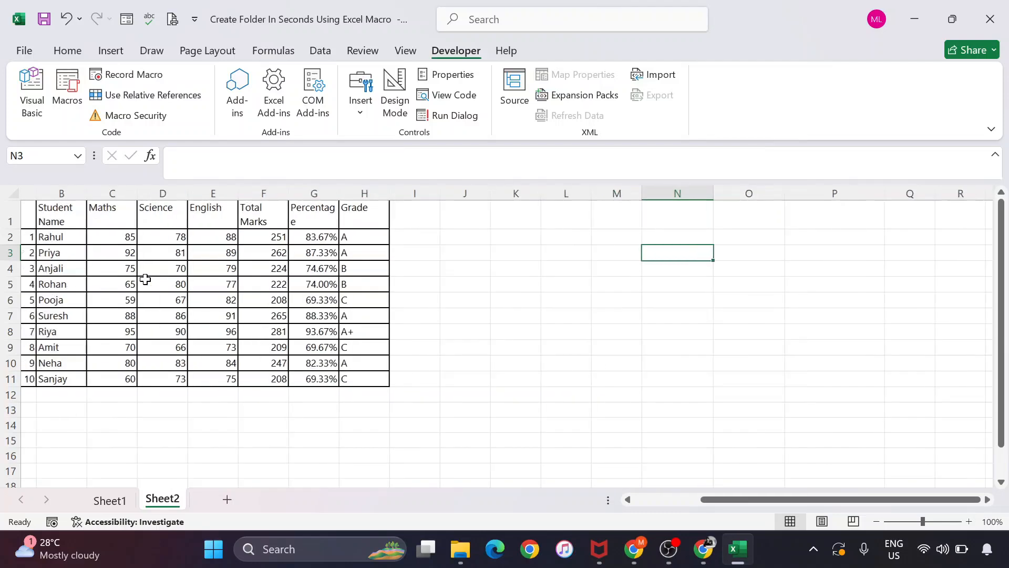
left_click(40, 227)
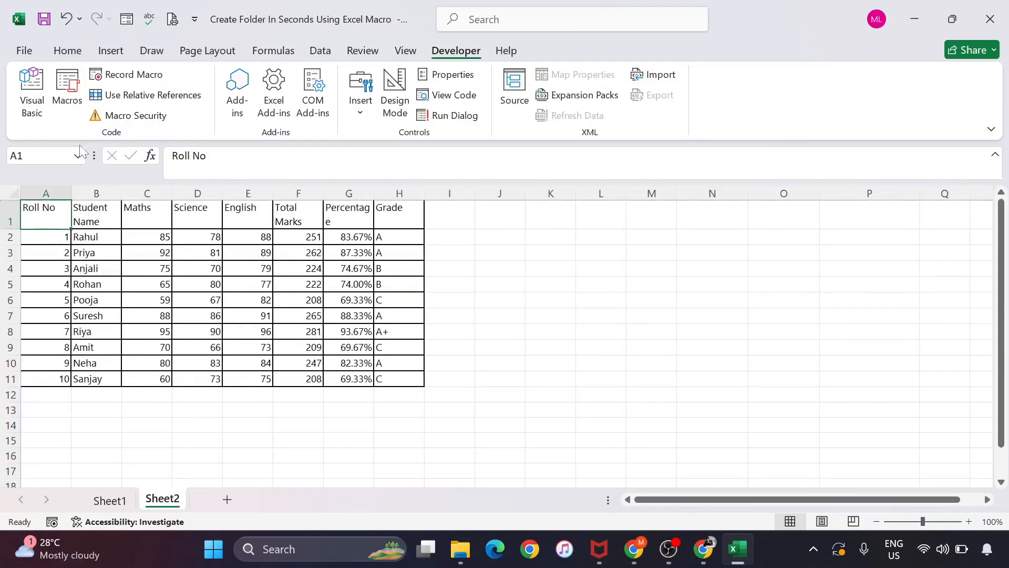
left_click(67, 103)
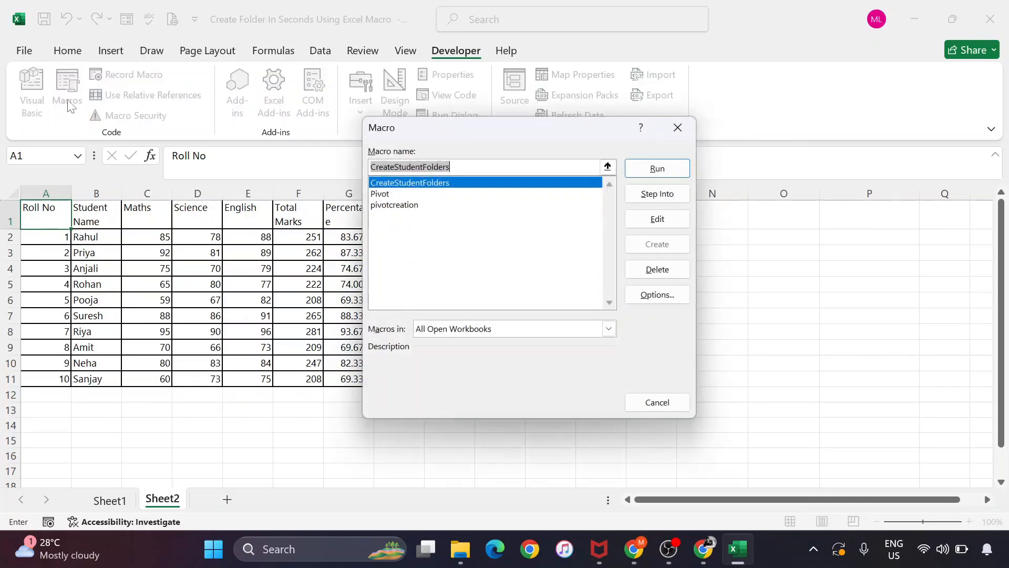
left_click(401, 206)
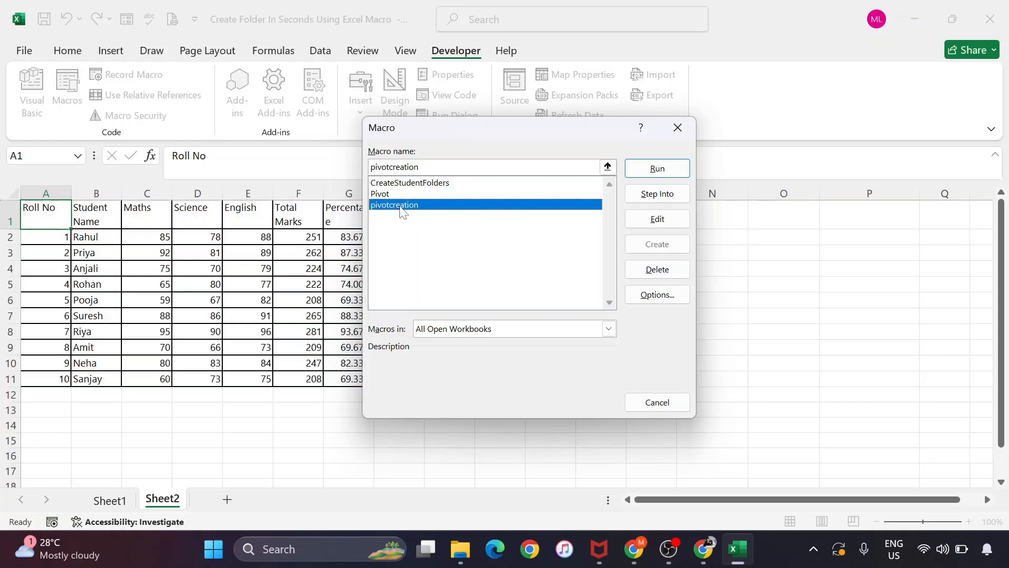
left_click(642, 223)
scroll(620, 295, "down", 7)
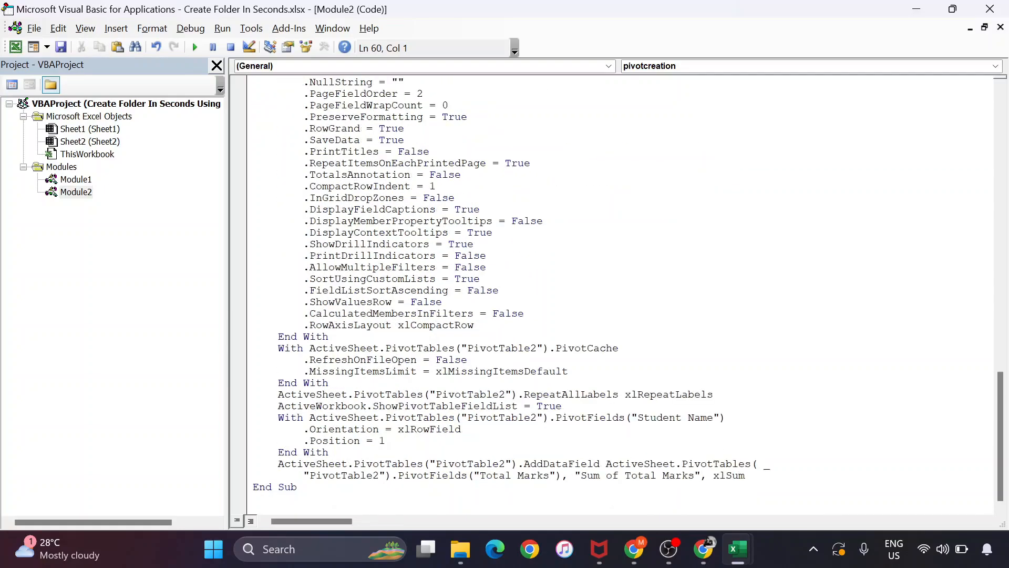
scroll(620, 289, "up", 20)
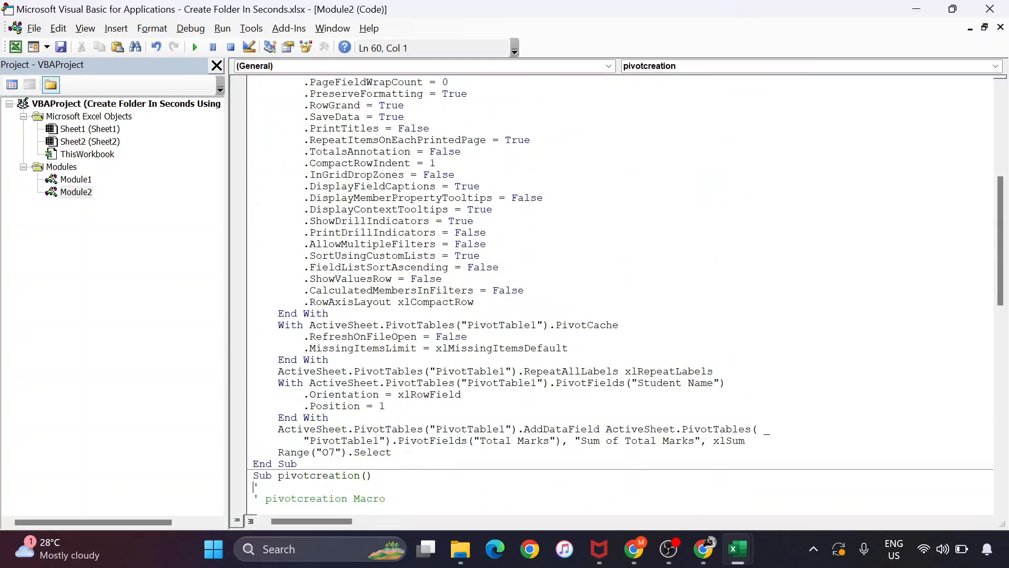
left_click(990, 9)
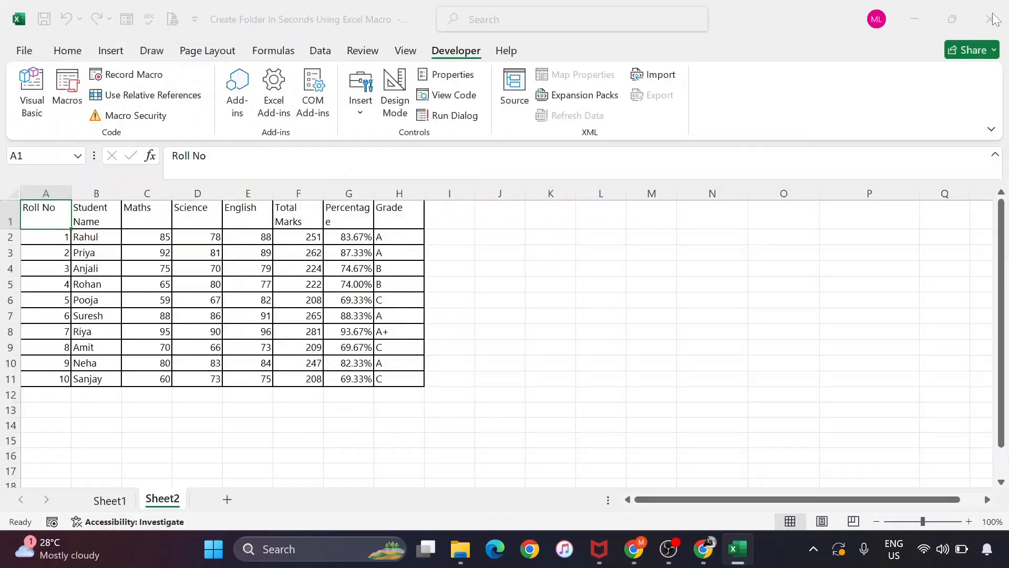
- Run the pivotcreation macro and check the PivotTable it builds against the student marks
left_click(67, 91)
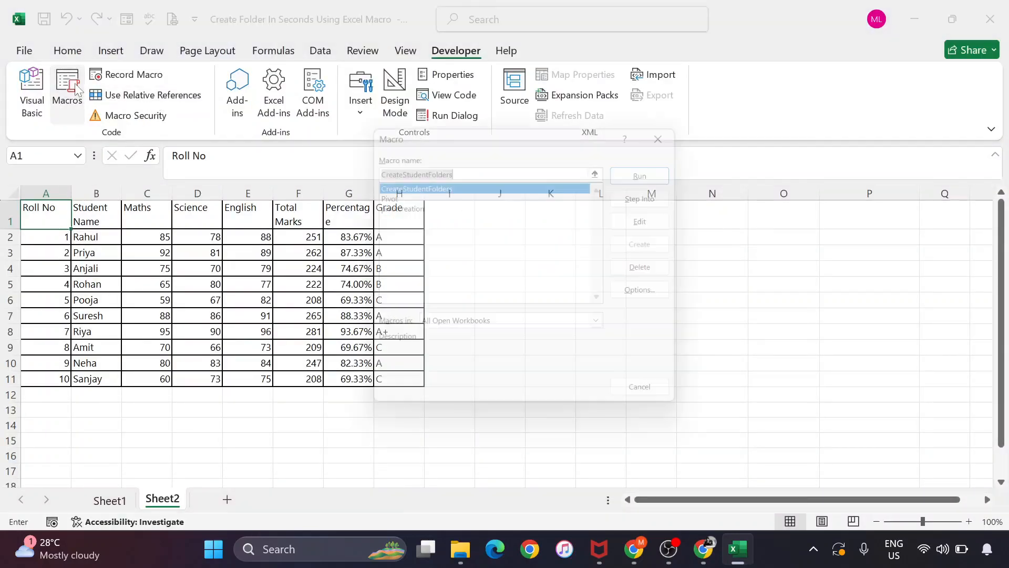
left_click(389, 205)
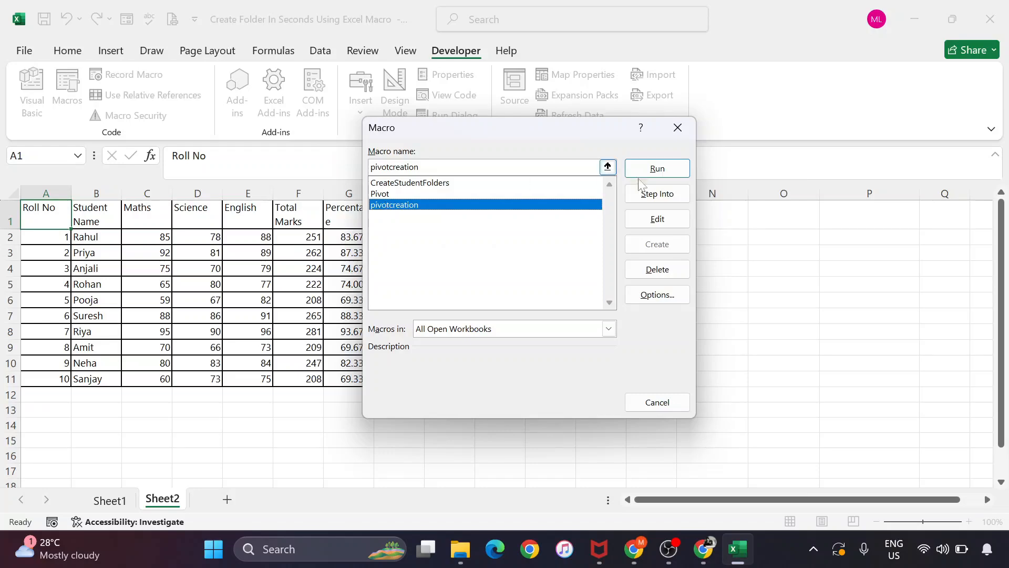
left_click(663, 178)
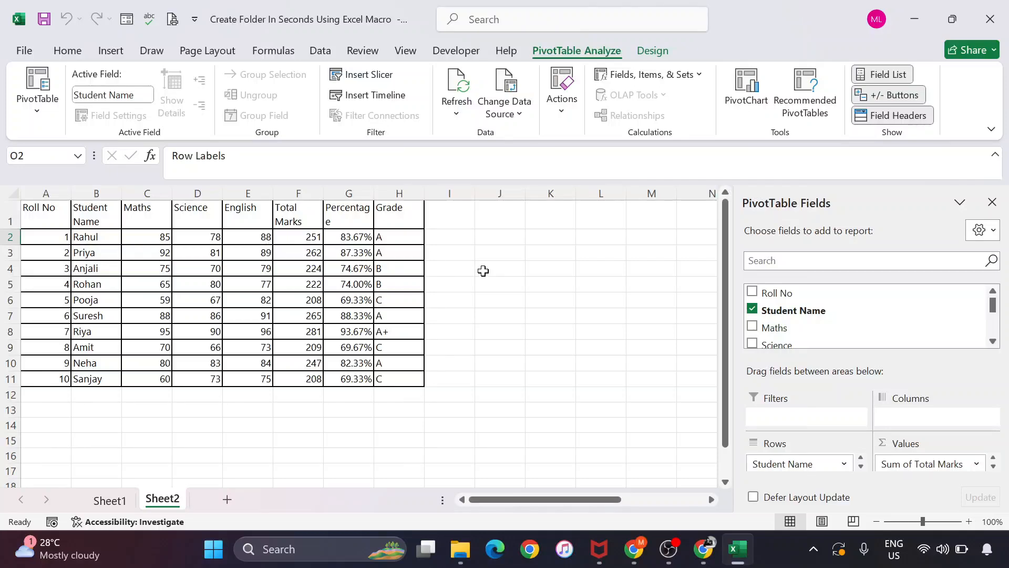
scroll(483, 270, "right", 5)
scroll(483, 271, "right", 4)
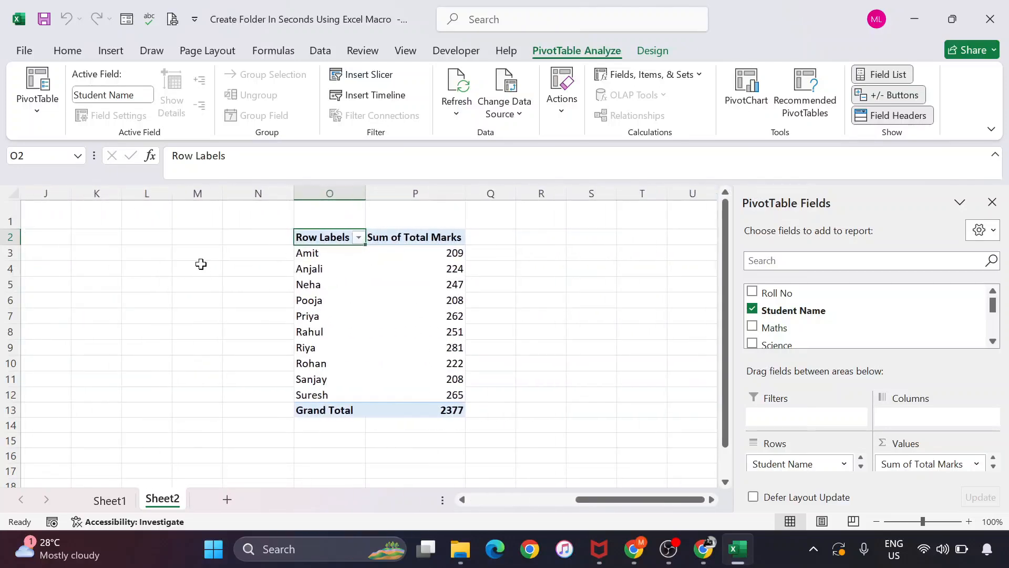
scroll(198, 263, "left", 9)
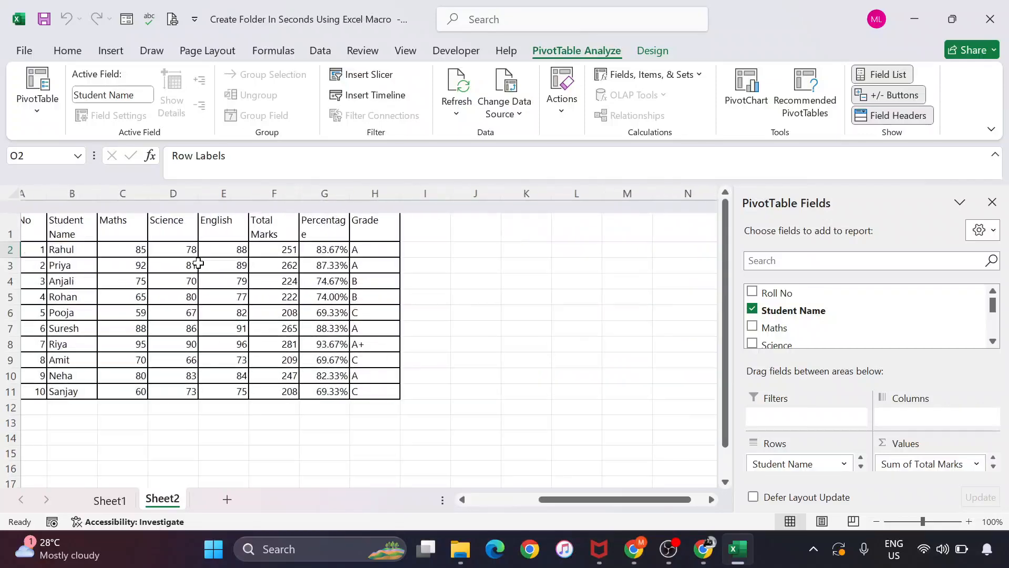
scroll(198, 263, "right", 7)
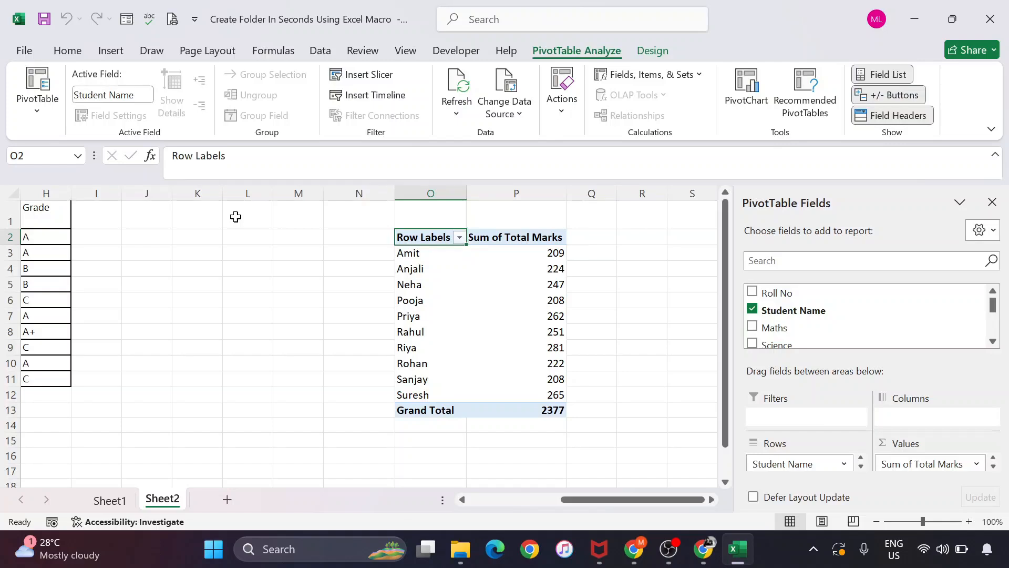
left_click(441, 326)
left_click(280, 288)
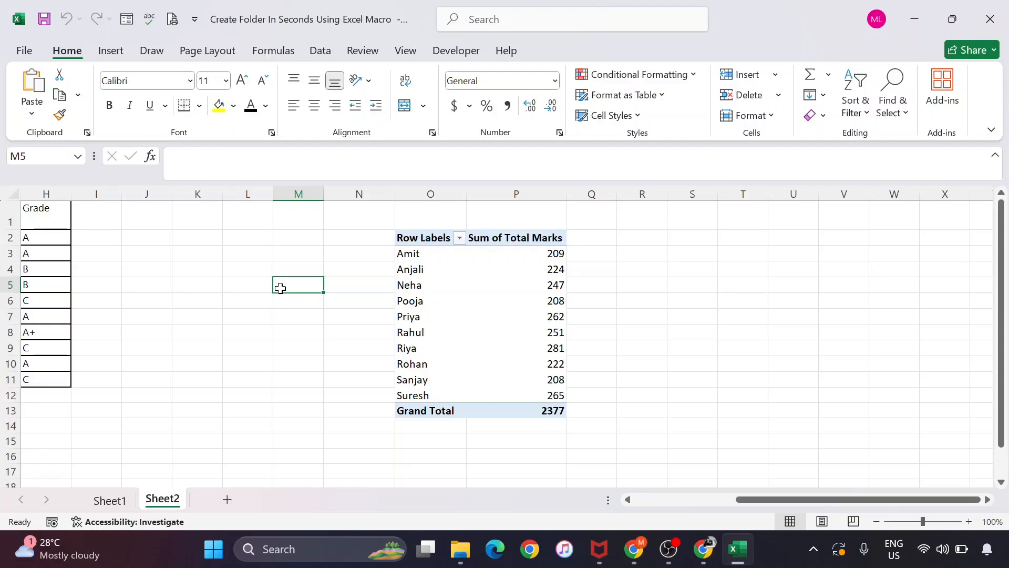
- Show the student names on Sheet1, look through the Student Folders directory in File Explorer, and return to the workbook
left_click(126, 501)
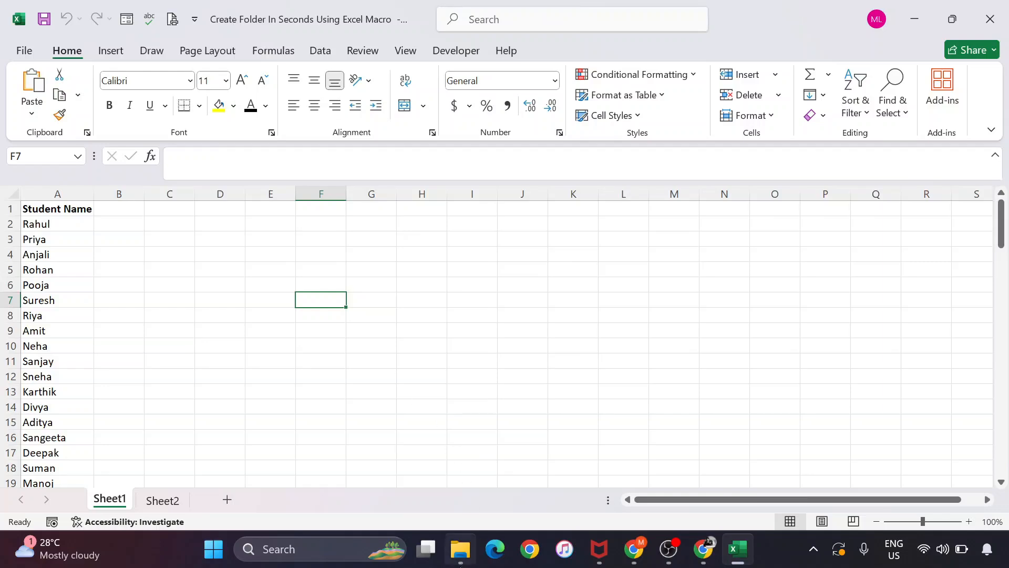
left_click(461, 565)
left_click(436, 435)
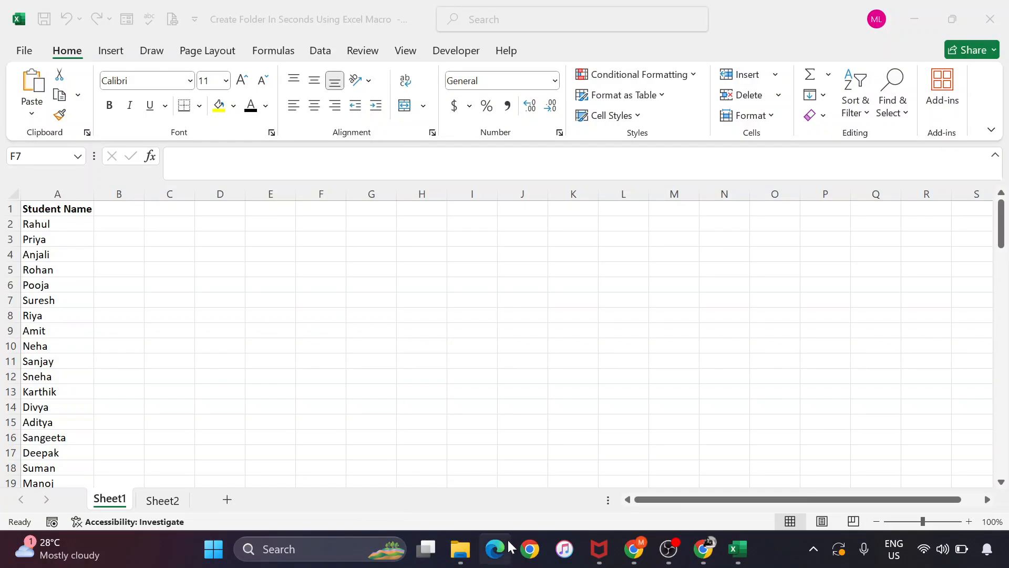
left_click(460, 548)
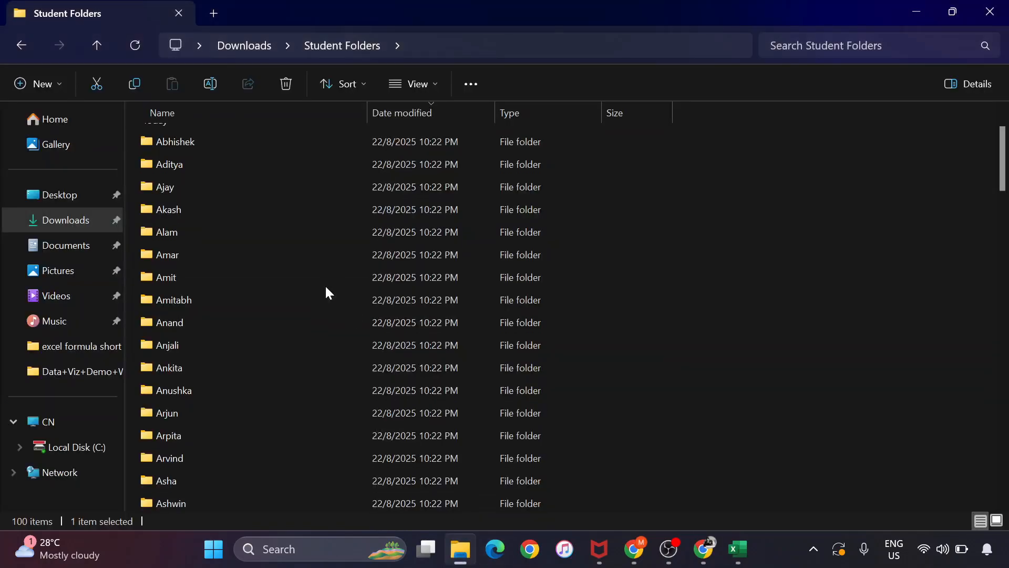
scroll(325, 285, "down", 8)
scroll(325, 285, "down", 4)
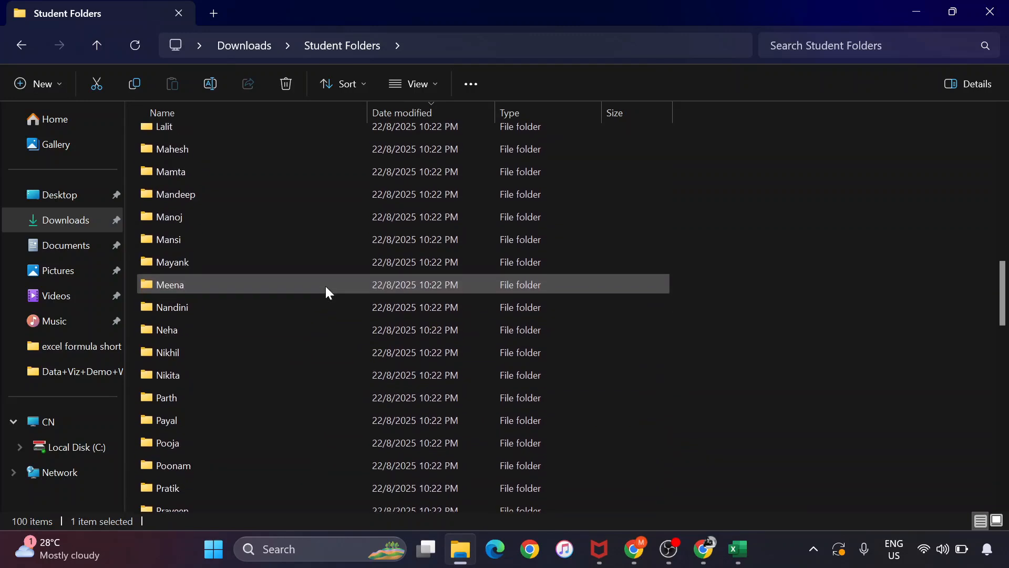
scroll(326, 286, "down", 6)
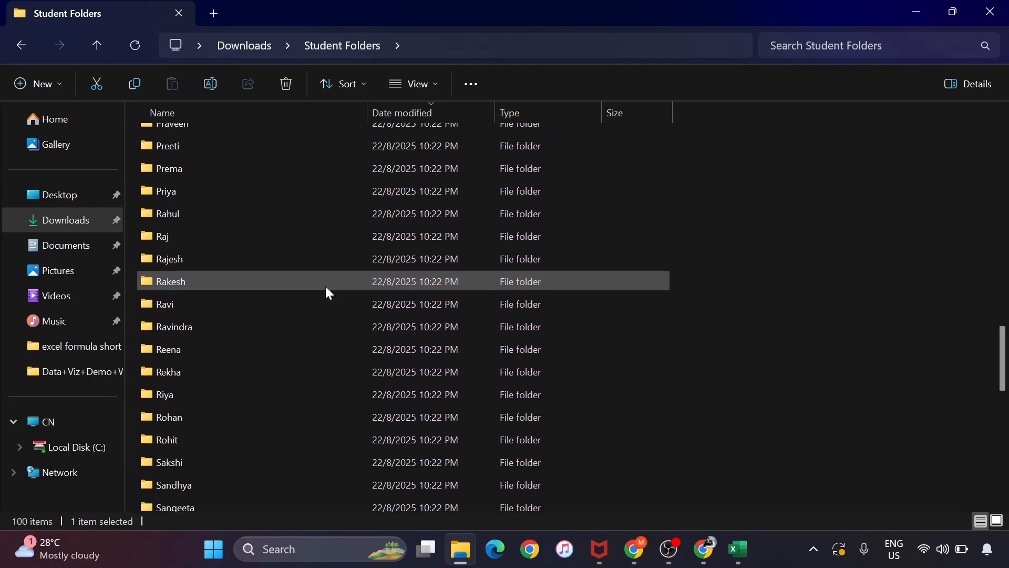
scroll(326, 287, "up", 20)
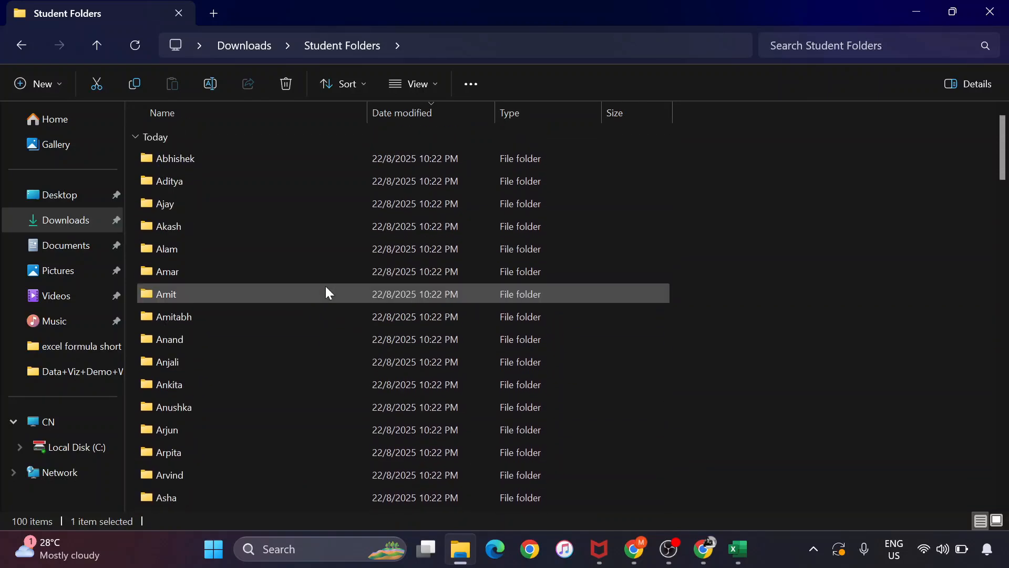
left_click(920, 9)
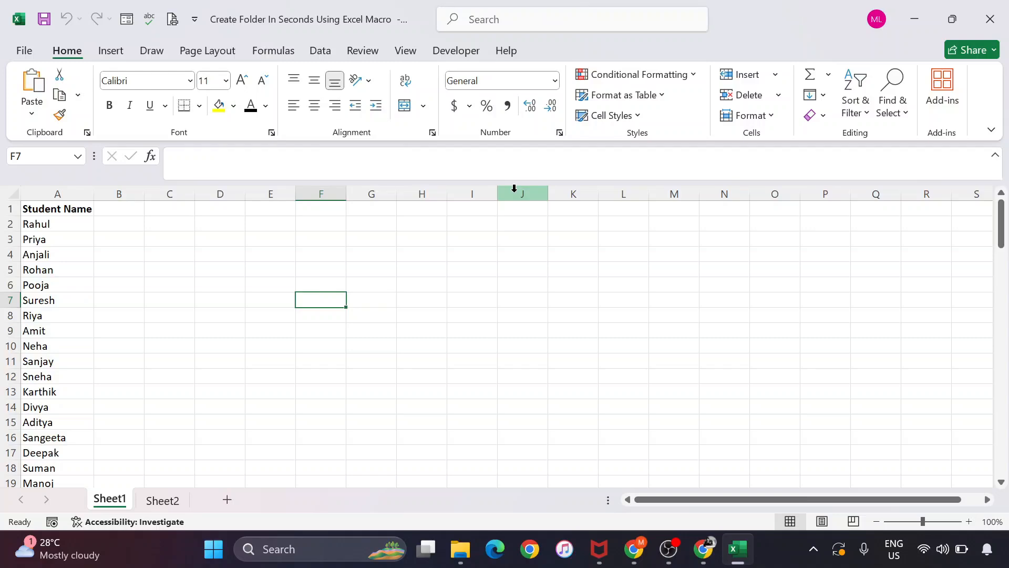
- Show the student-folder macro prompt in the ChatGPT chat in Chrome and compare it with column A of Sheet1 in Excel
left_click(631, 555)
scroll(476, 286, "up", 8)
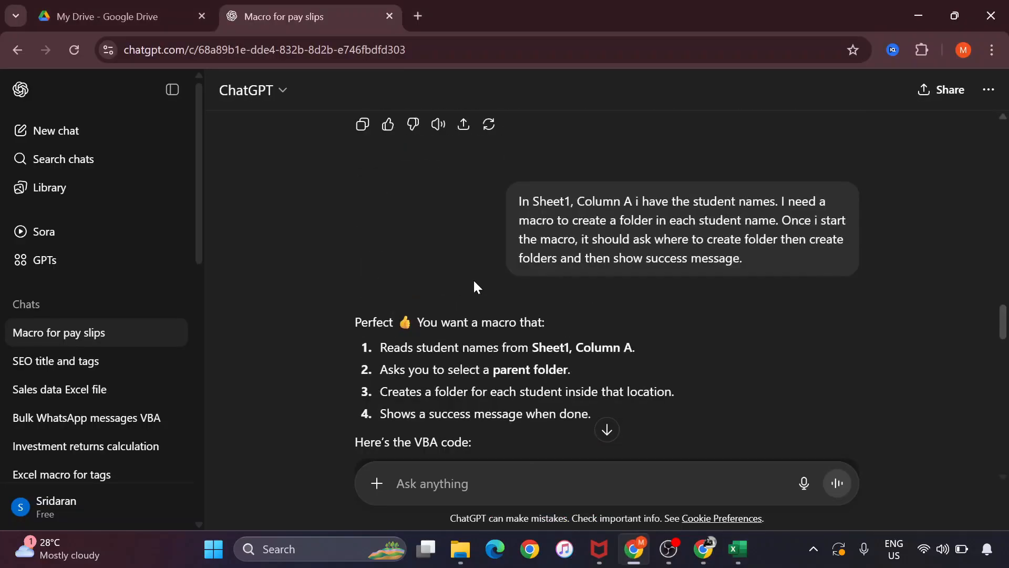
scroll(476, 287, "up", 1)
scroll(476, 286, "down", 1)
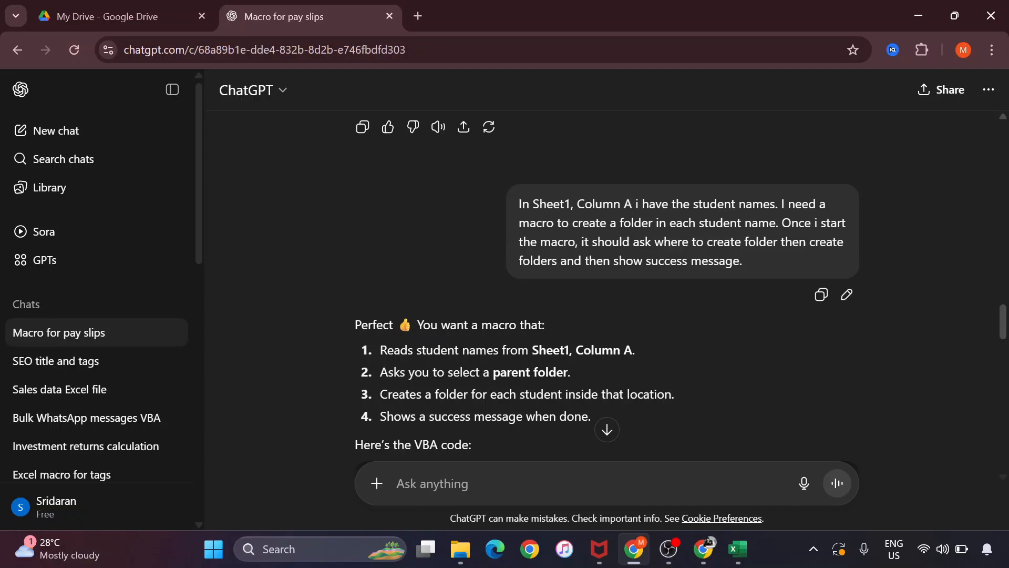
left_click(739, 548)
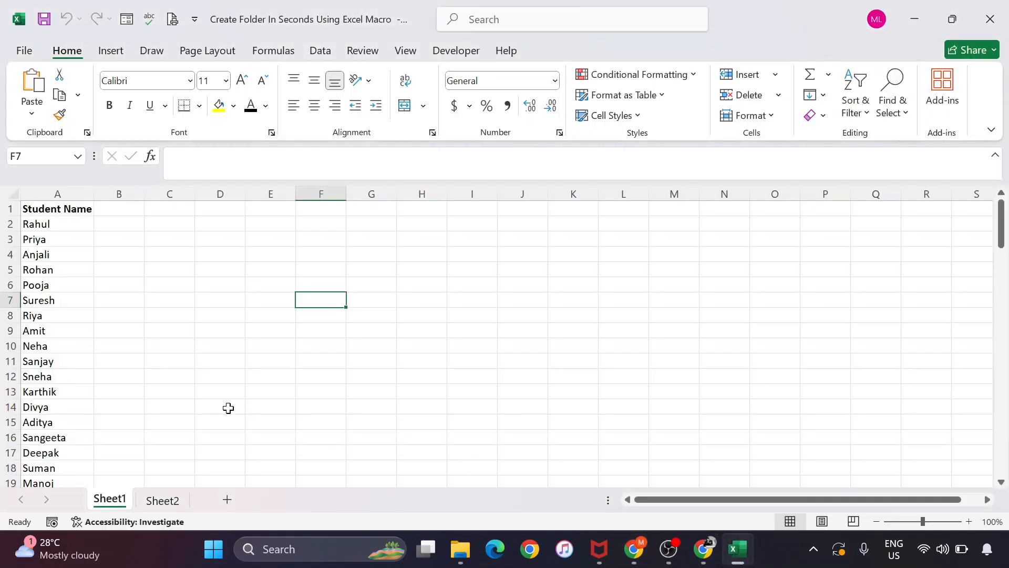
left_click(69, 195)
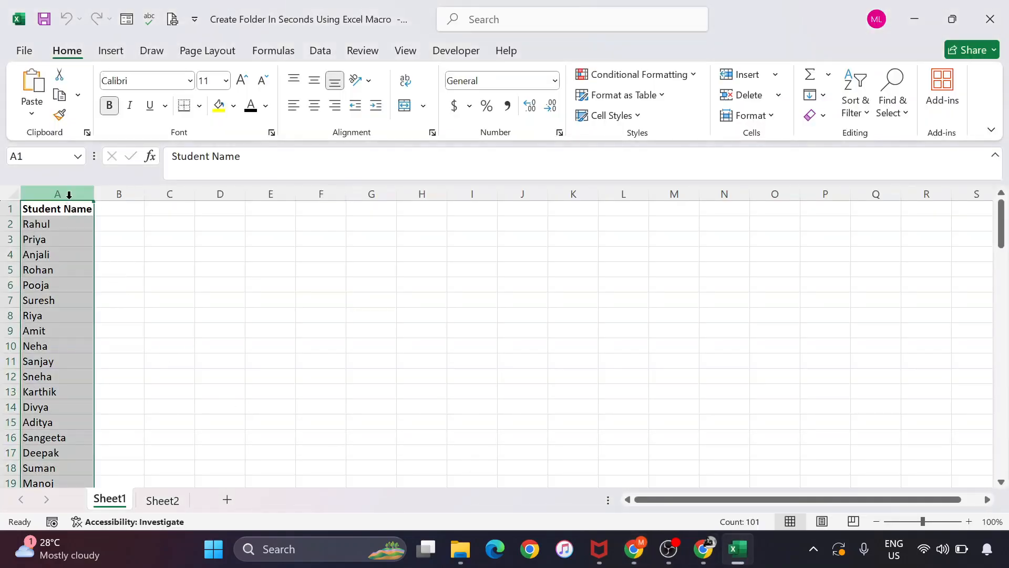
key("alt+Tab")
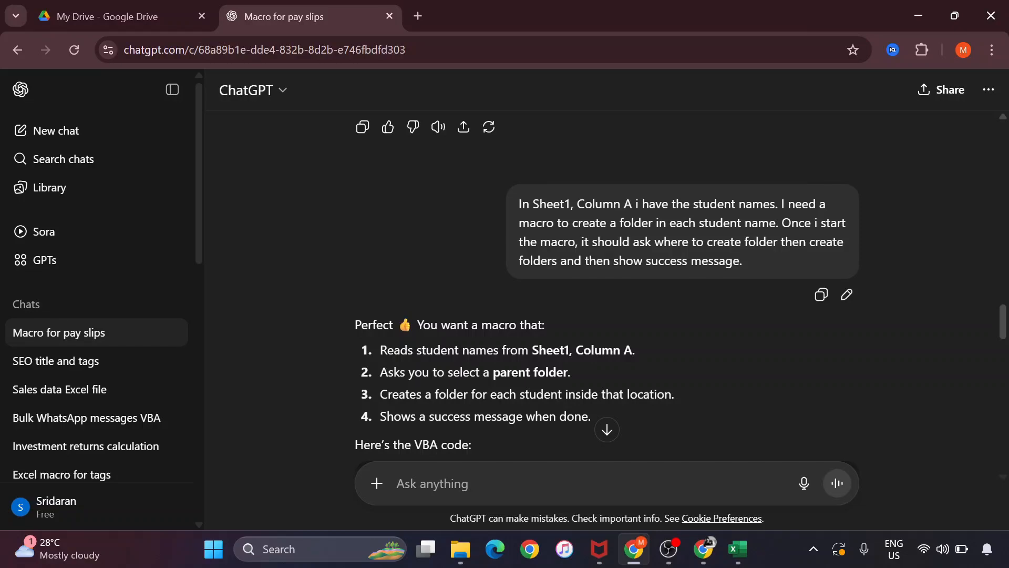
- Highlight the prompt's folder and success message wording, then the whole prompt, and recheck it against the workbook's column A
left_click_drag(621, 223, 660, 223)
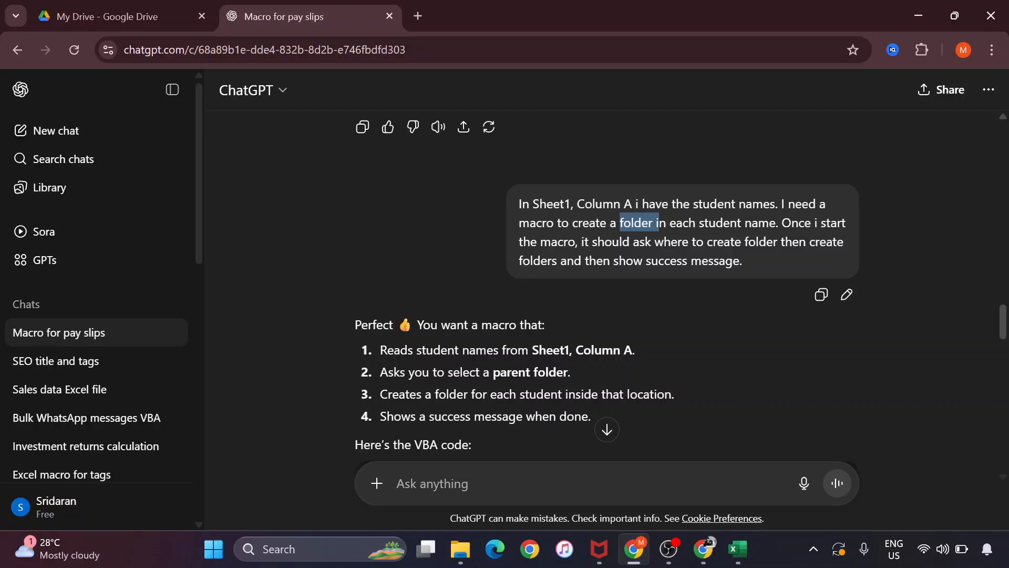
left_click_drag(783, 223, 799, 223)
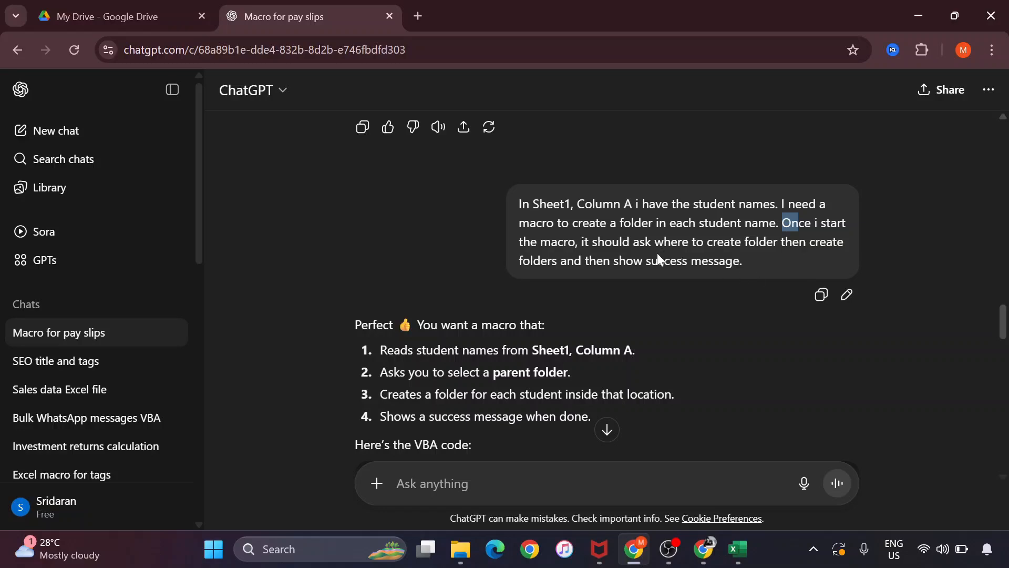
left_click_drag(582, 260, 751, 278)
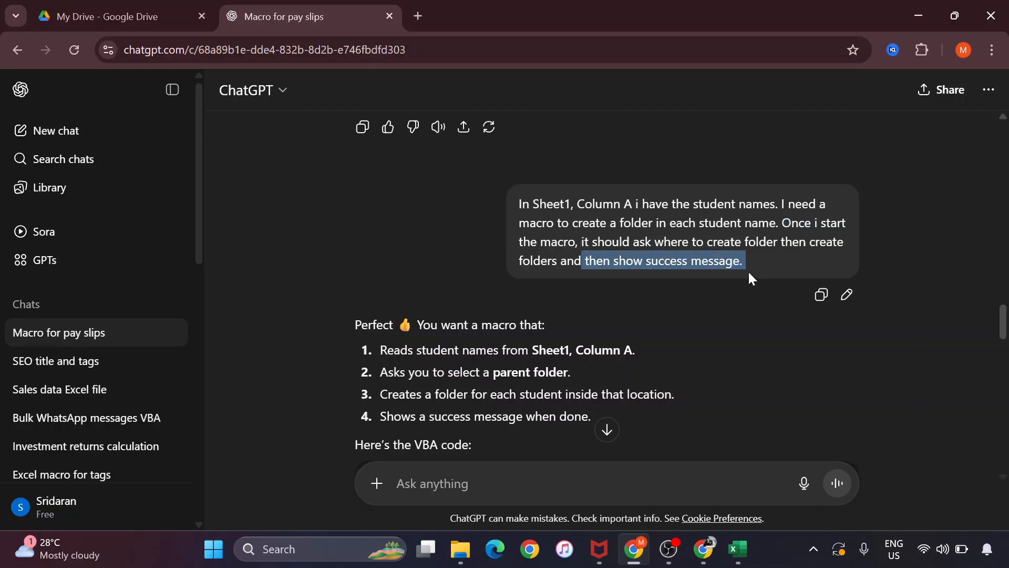
left_click_drag(750, 266, 519, 204)
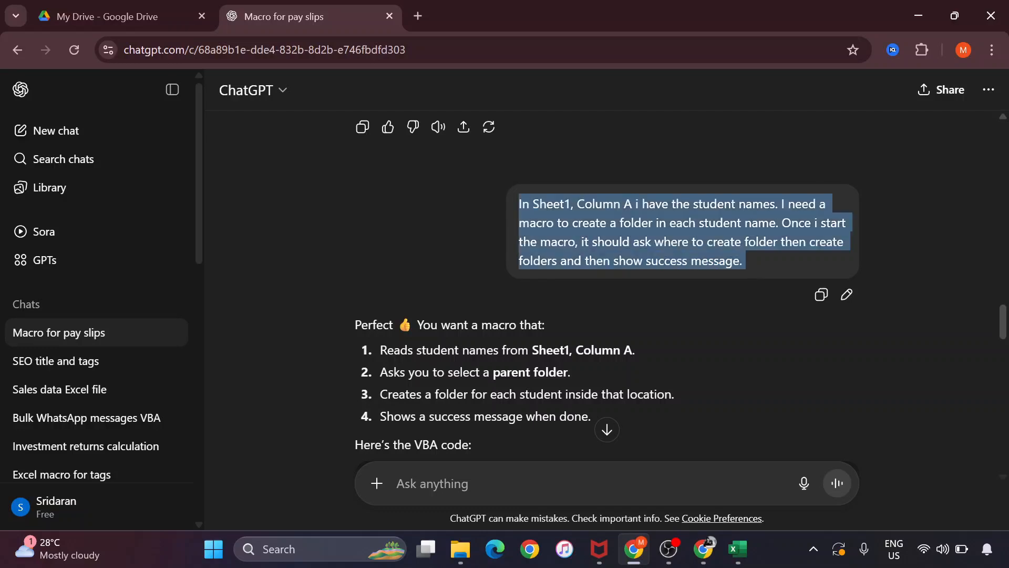
key("alt+Tab")
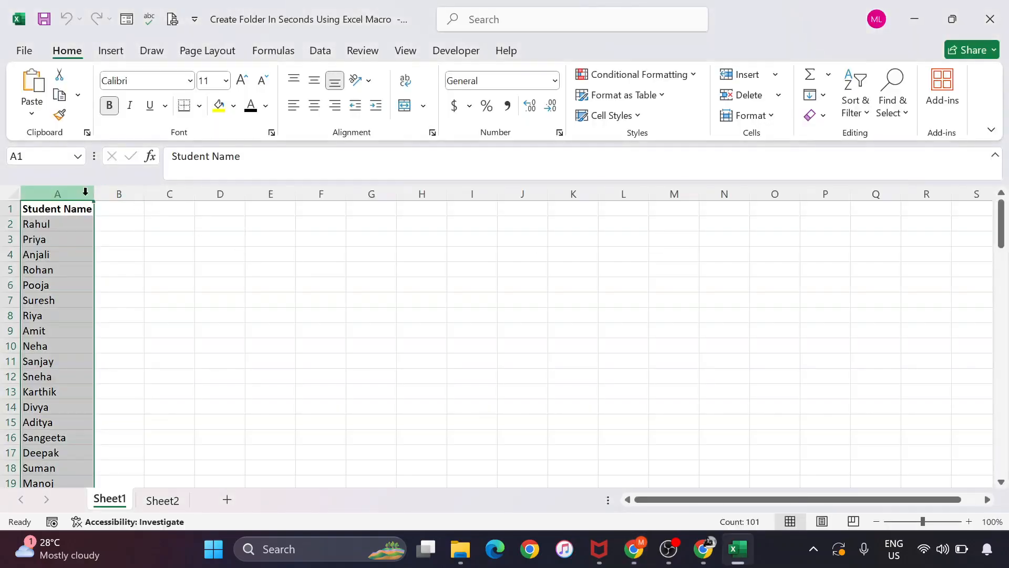
left_click(84, 195)
key("alt+Tab")
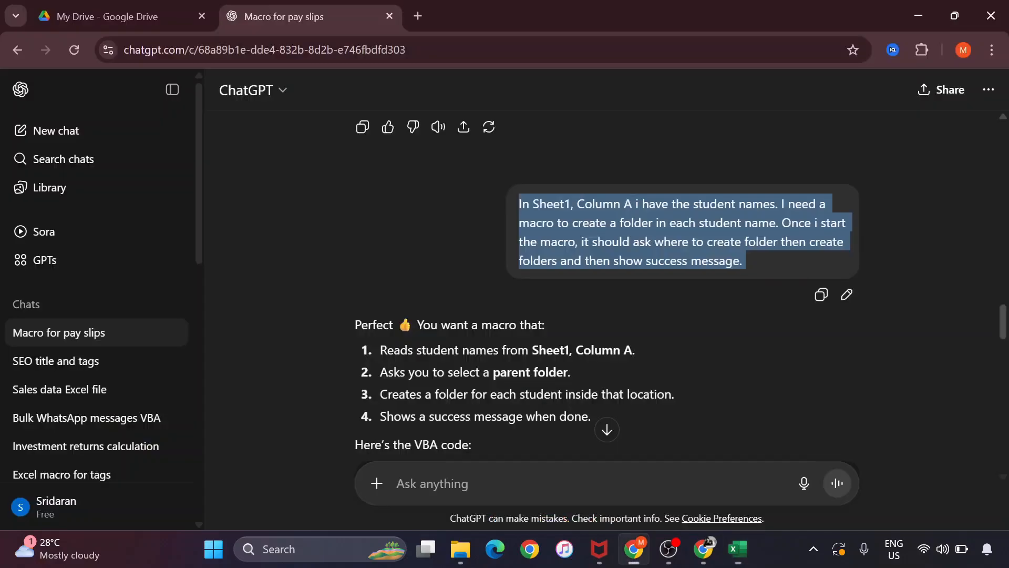
- Read through the CreateStudentFolders VBA code in ChatGPT's reply
scroll(591, 280, "down", 7)
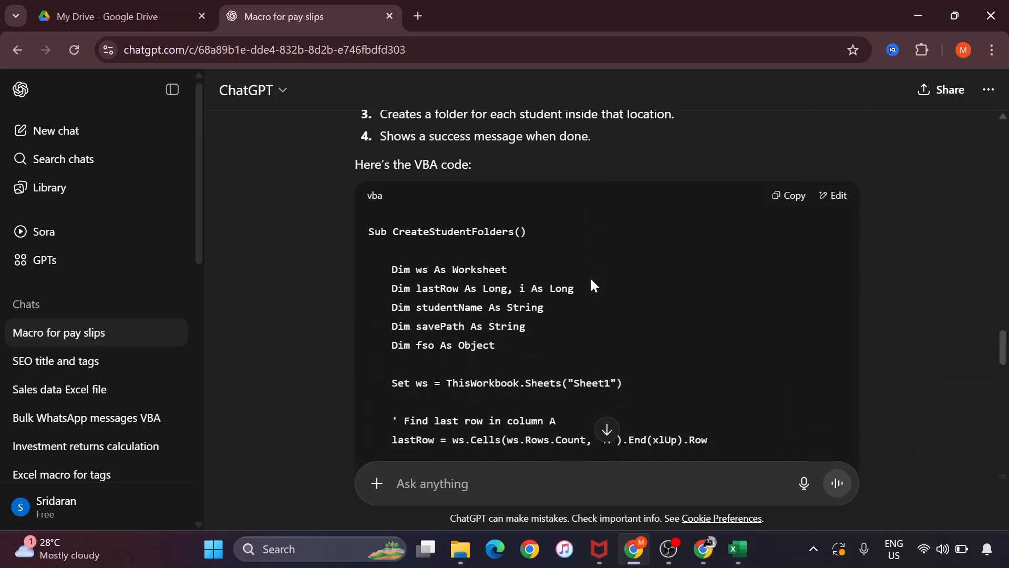
scroll(591, 280, "down", 8)
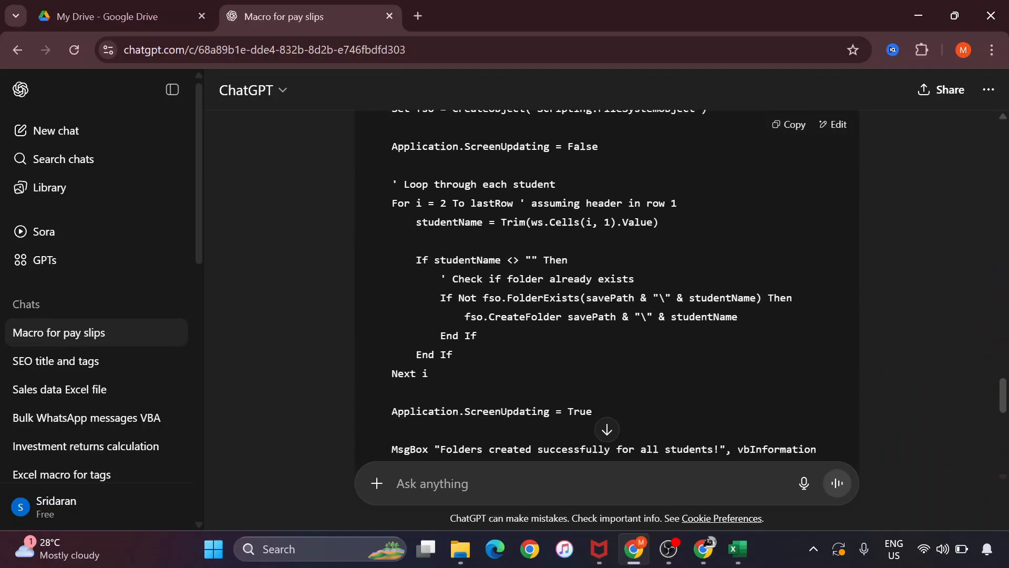
scroll(591, 280, "down", 2)
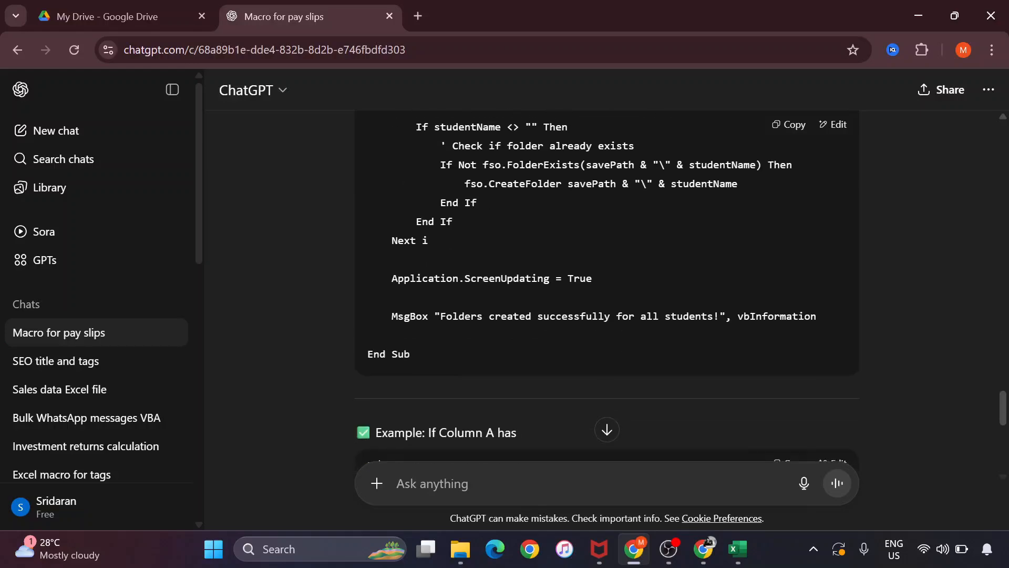
scroll(591, 280, "up", 2)
- Return to the Excel workbook, open the Visual Basic editor and insert a new module
key("alt+Tab")
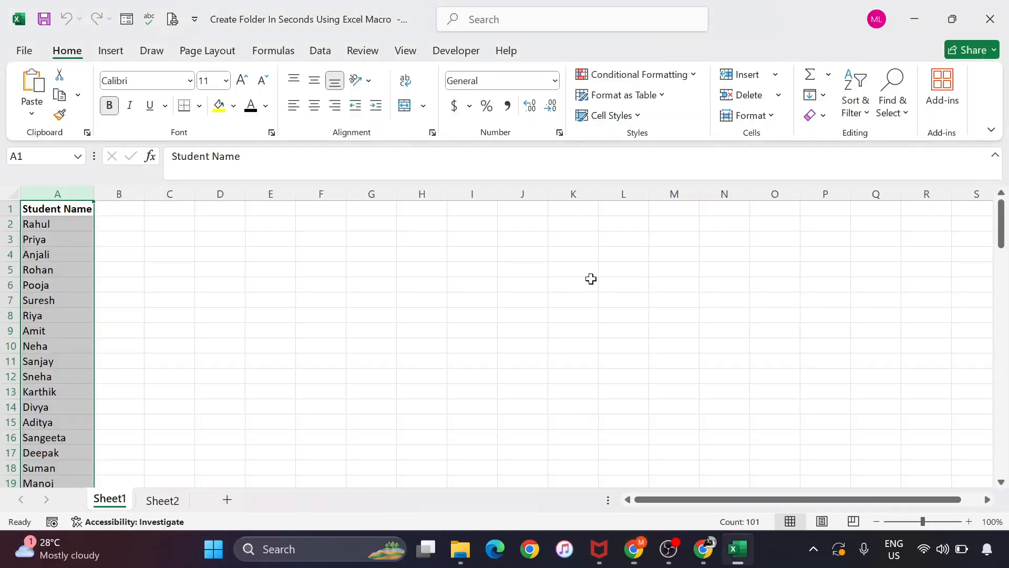
left_click(53, 250)
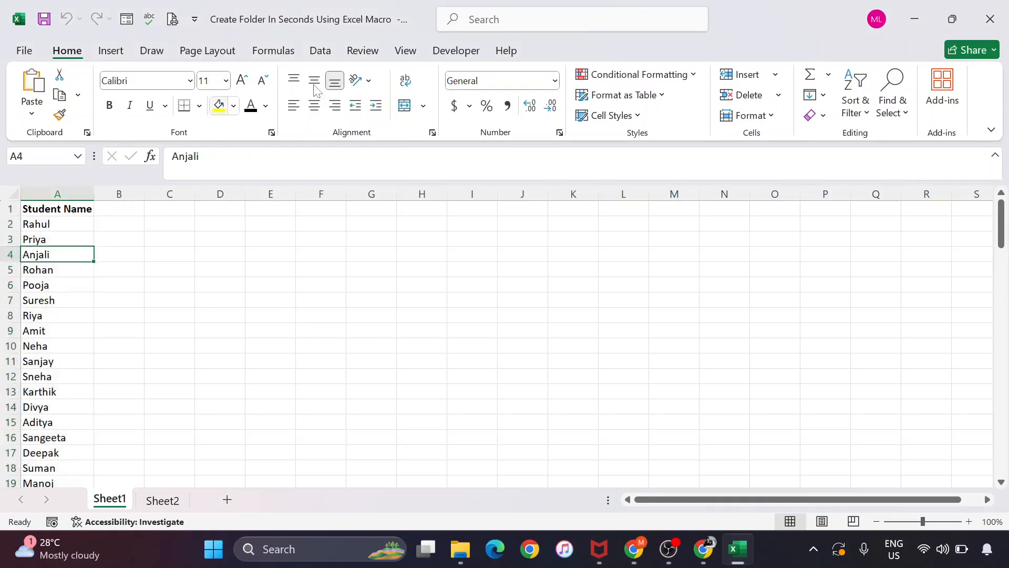
left_click(448, 55)
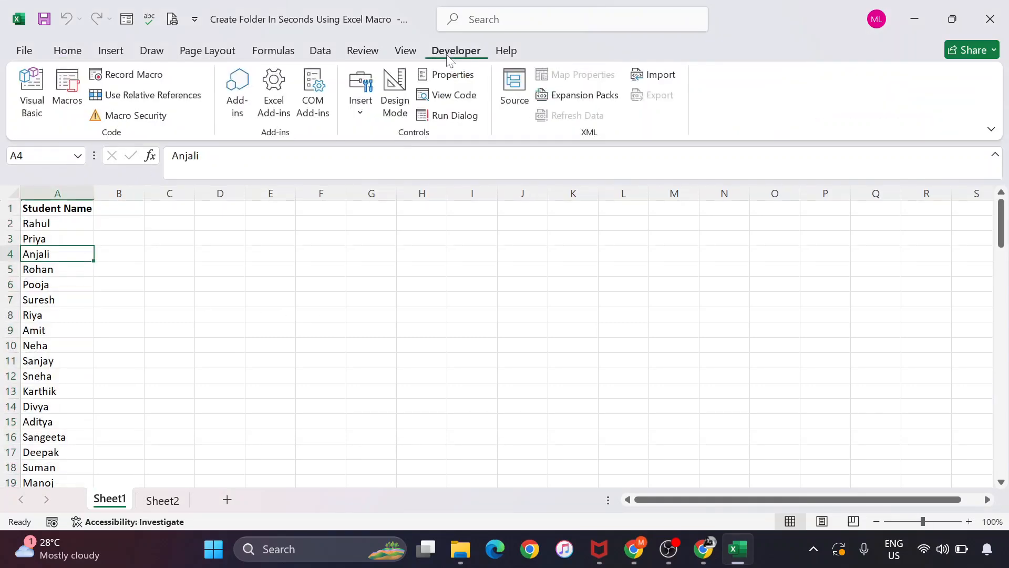
left_click(31, 102)
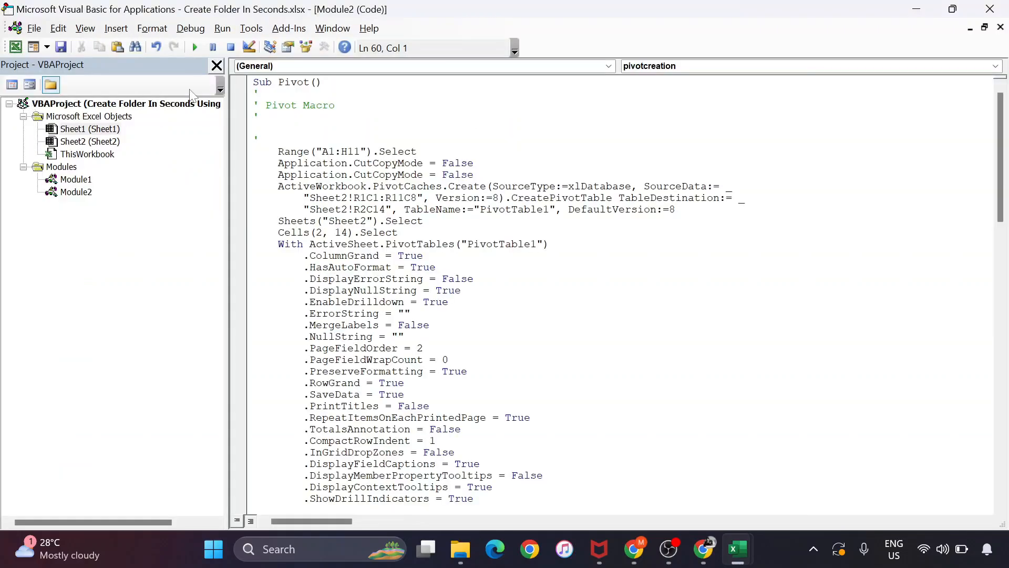
left_click(112, 30)
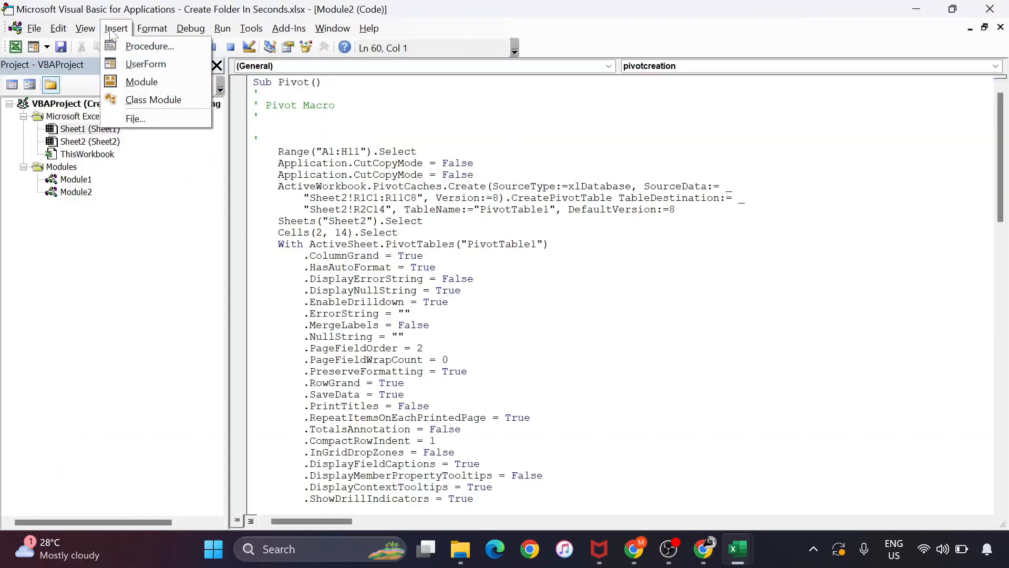
left_click(141, 81)
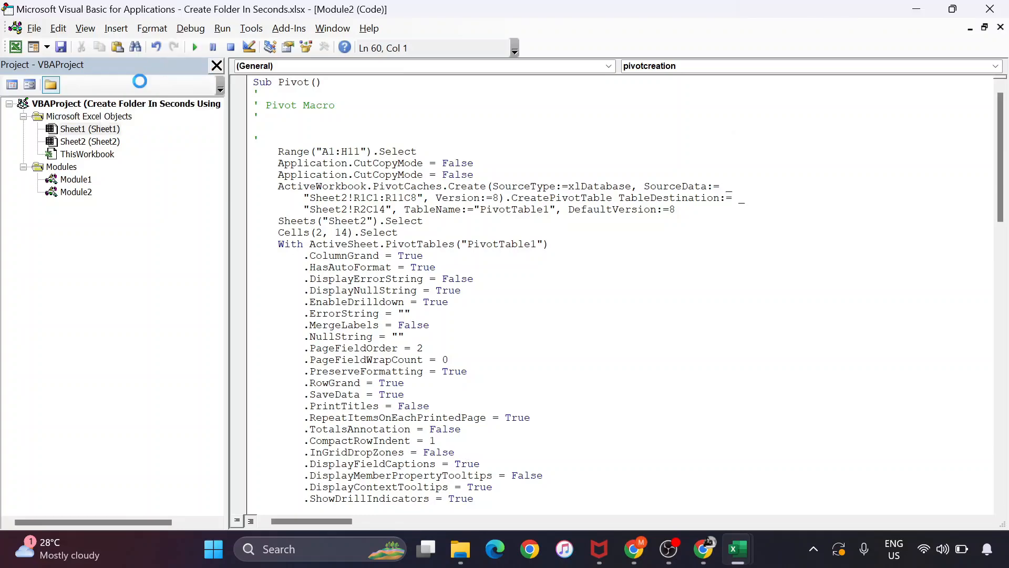
- Copy the CreateStudentFolders code from ChatGPT and paste it into the new empty module in the Visual Basic editor
key("alt+Tab")
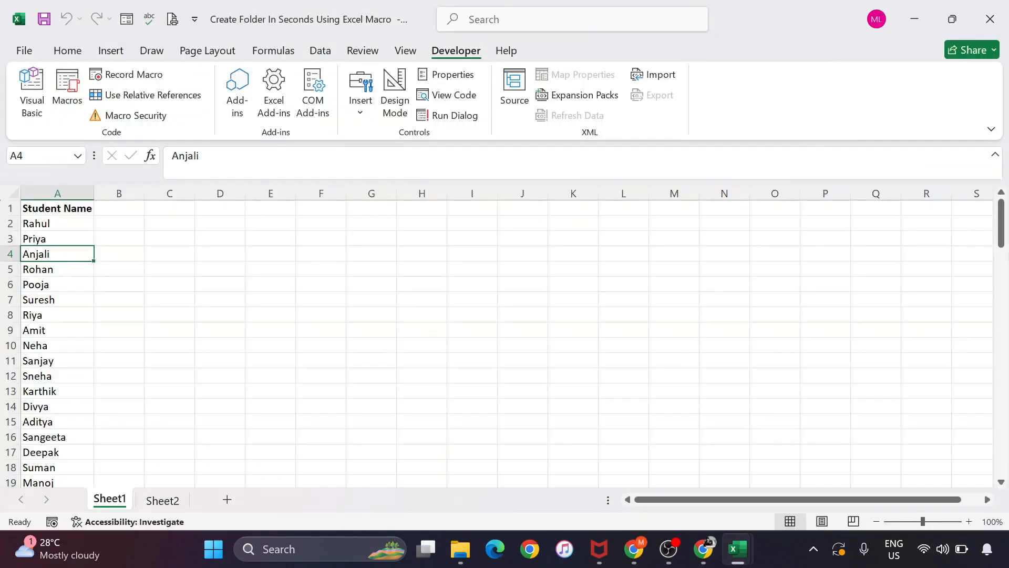
left_click(642, 556)
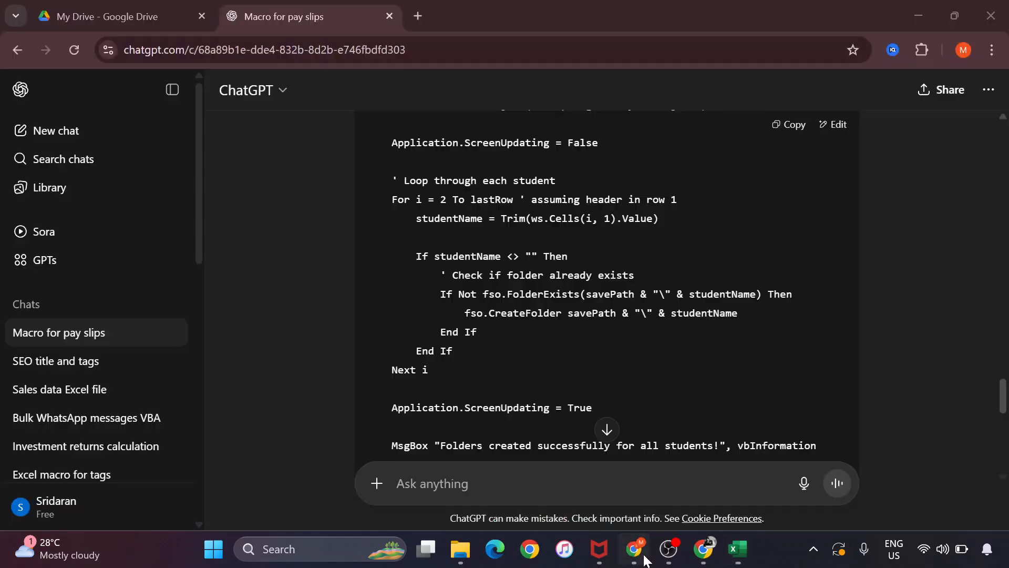
left_click(794, 138)
key("alt+Tab")
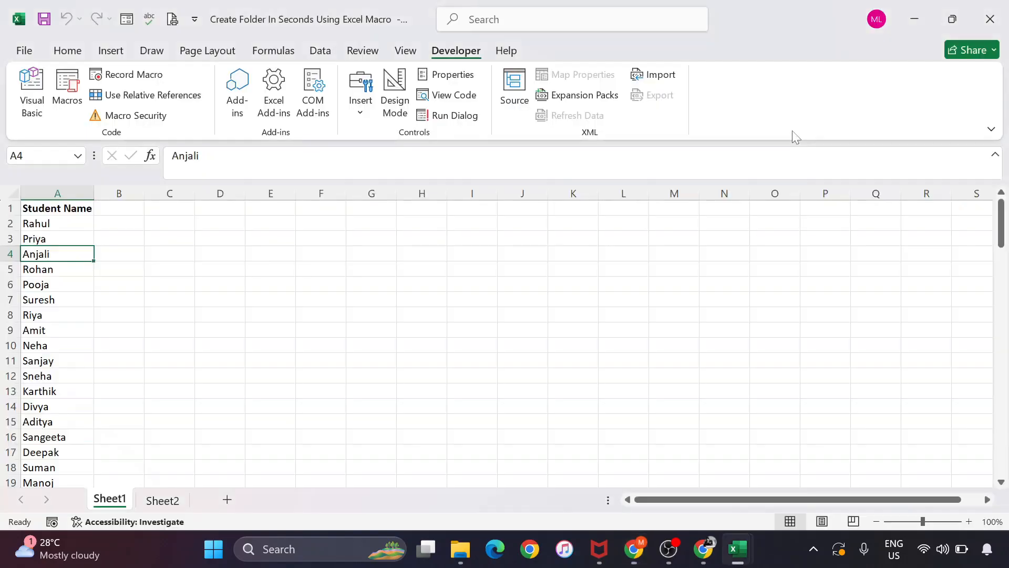
mouse_move(738, 549)
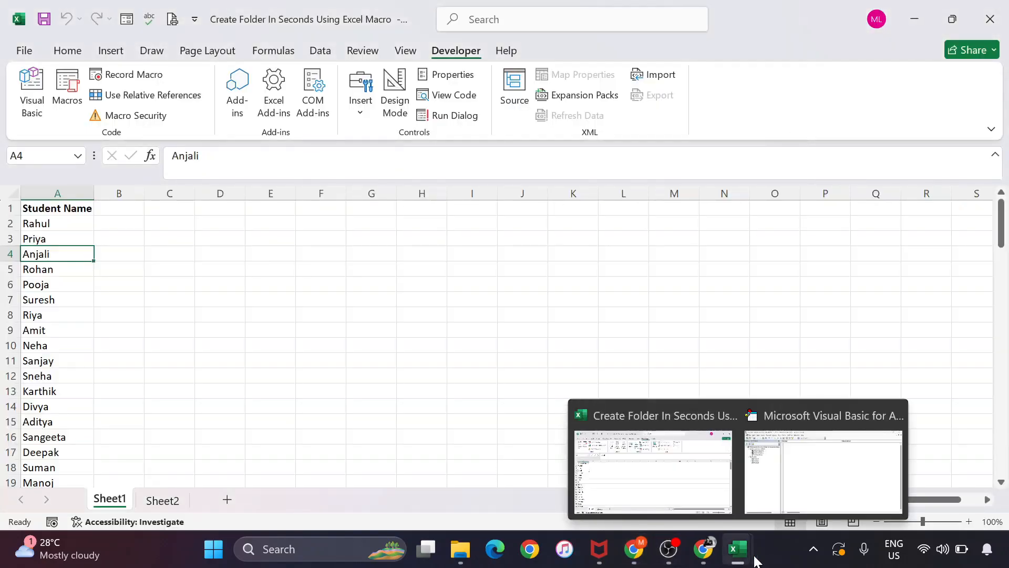
left_click(804, 455)
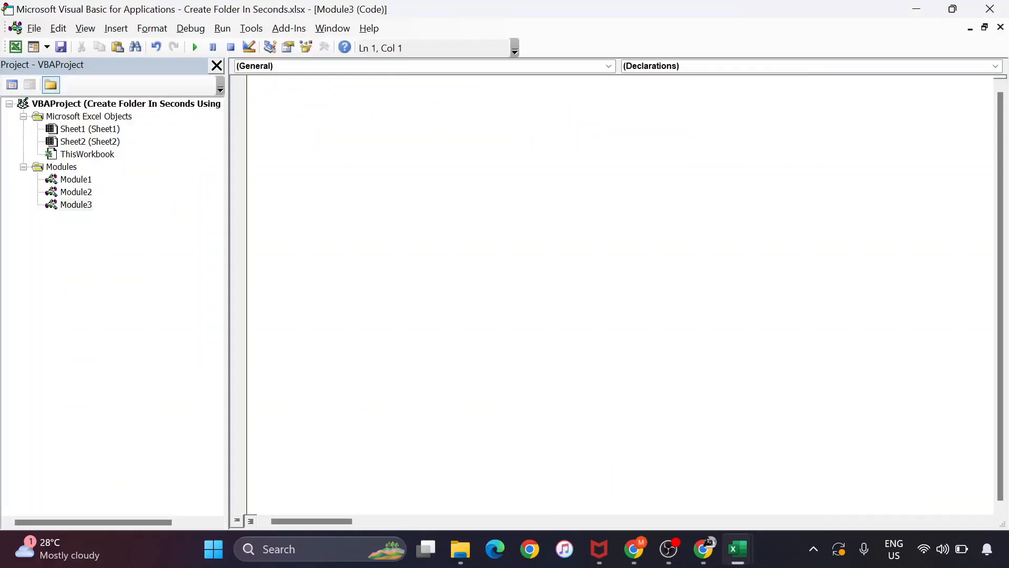
key("ctrl+v")
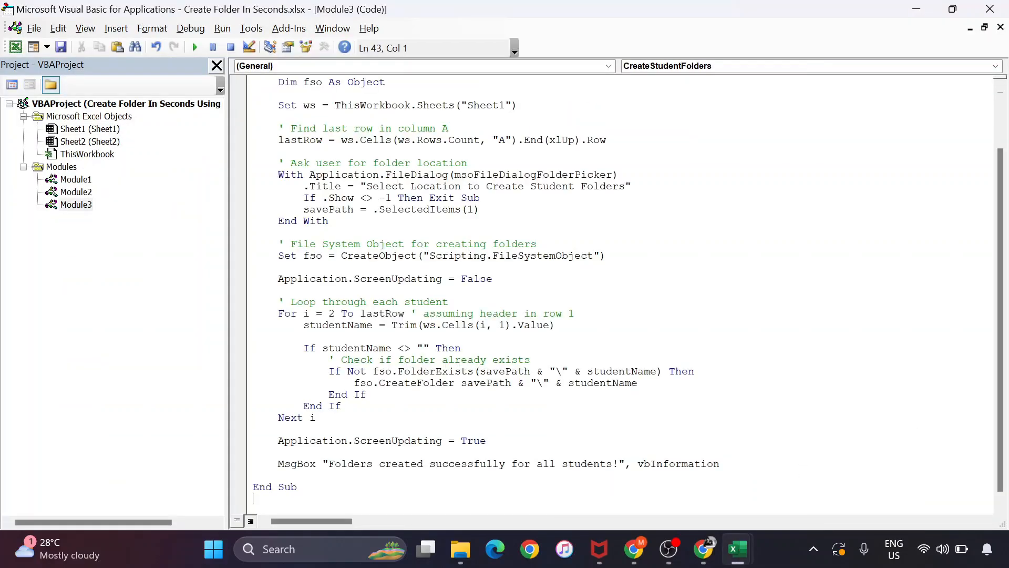
- Run the CreateStudentFolders macro with a new Downloads folder named Student Folders 1 as the destination, and dismiss the closing message
left_click(195, 47)
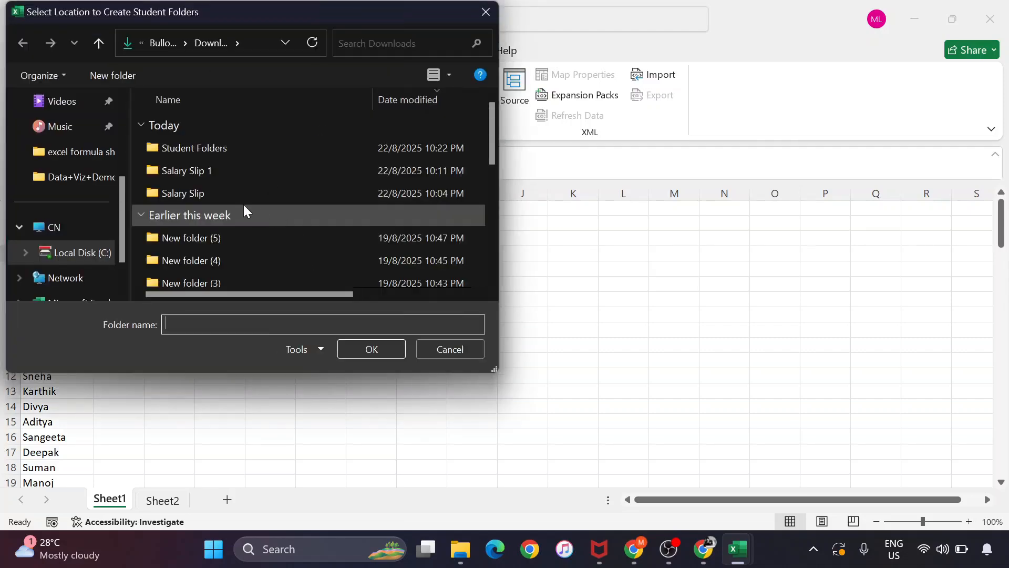
left_click(98, 77)
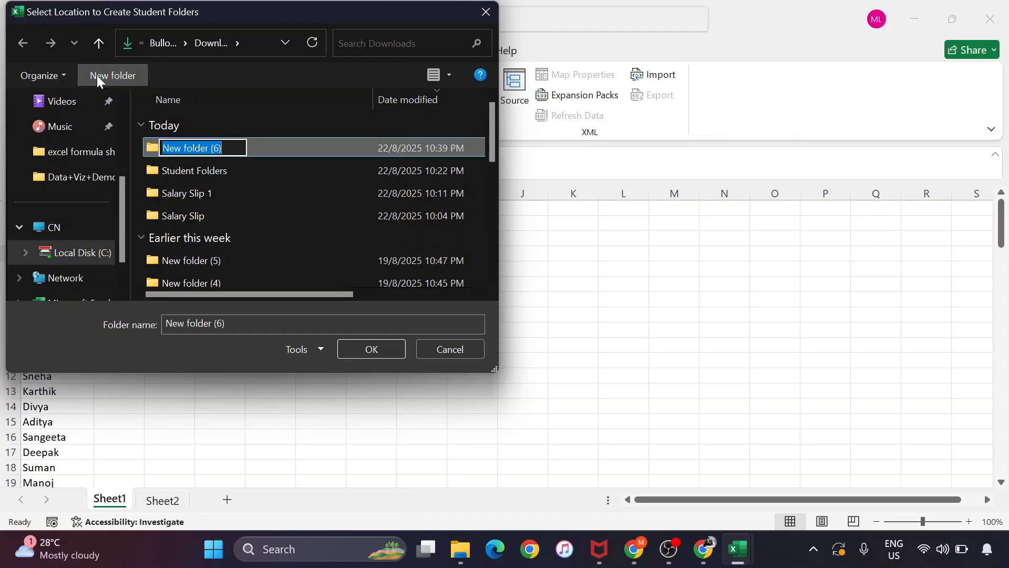
type("Stude")
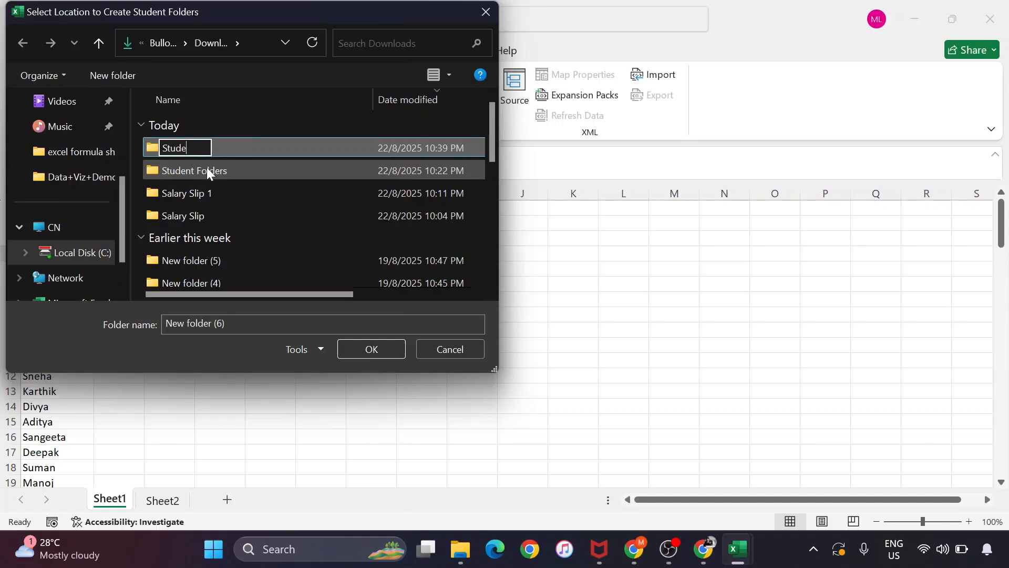
type("nt Folder")
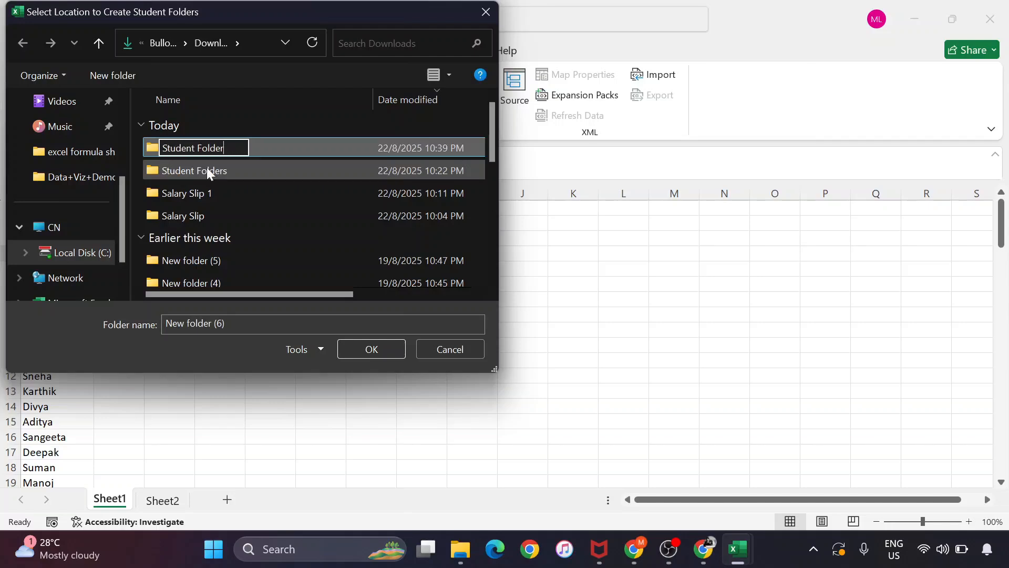
type("s 1")
key("Return")
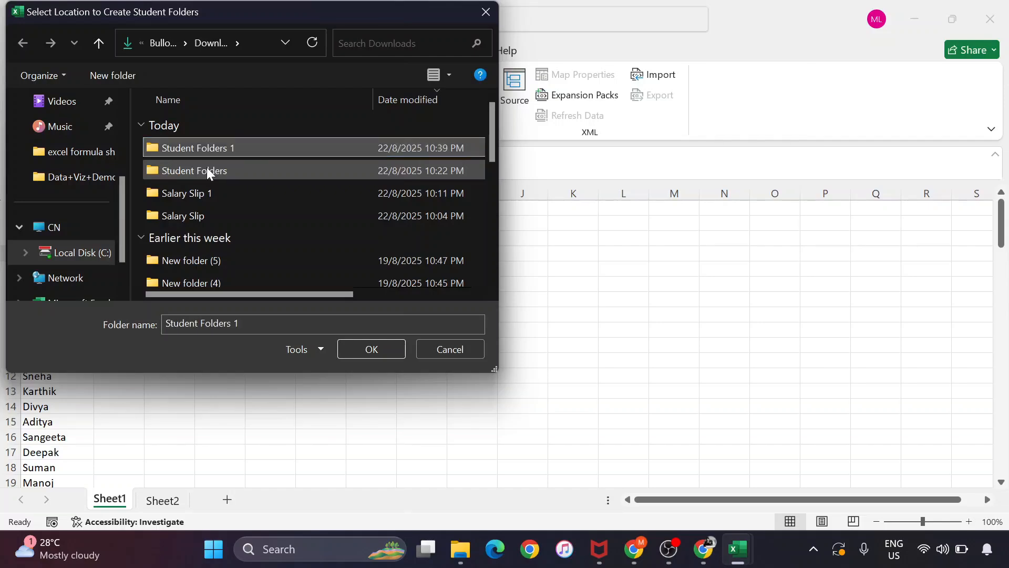
left_click(357, 351)
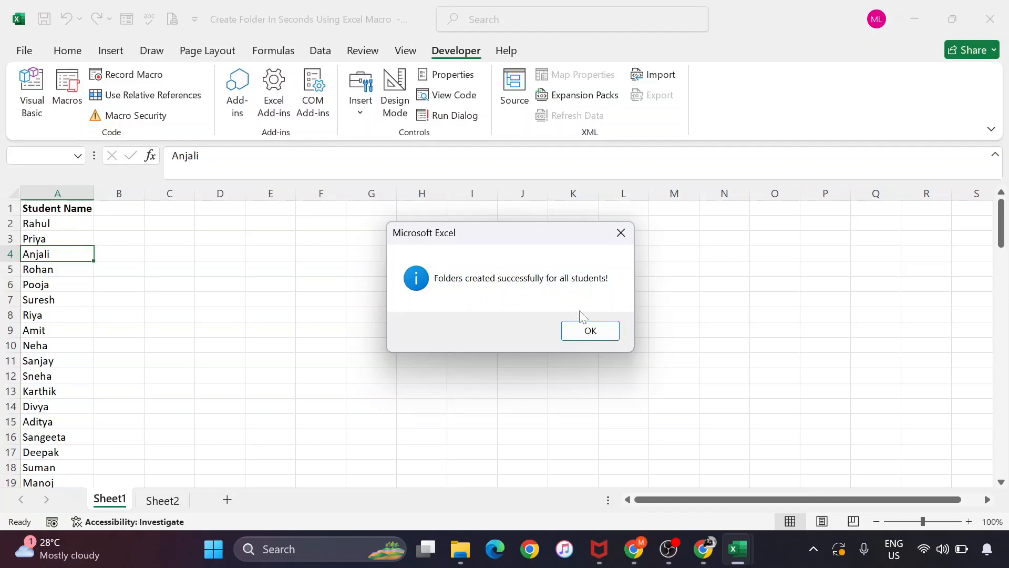
left_click(591, 331)
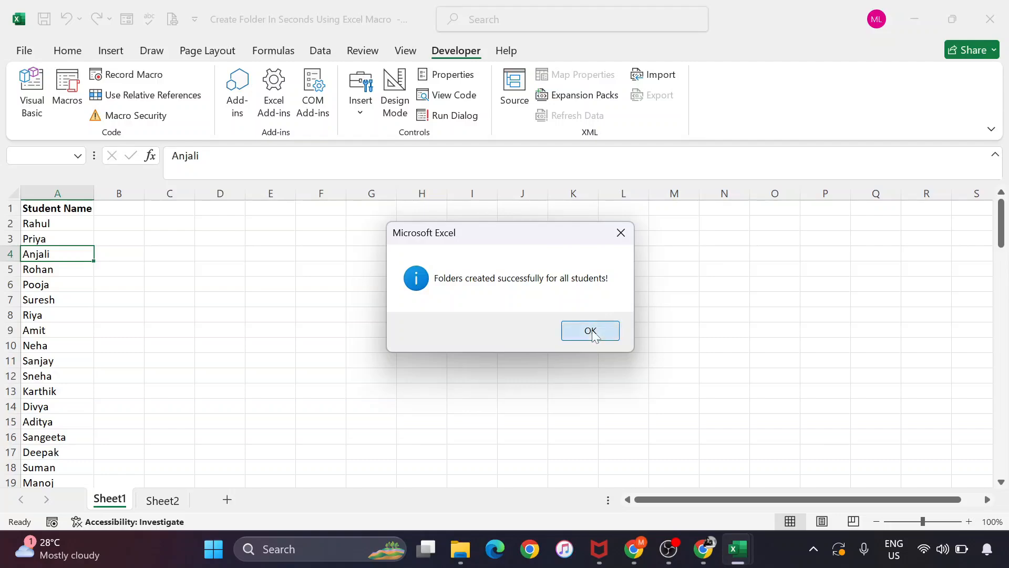
- Switch to File Explorer, open the Student Folders 1 folder in Downloads and look through the student folders down to the end of the list
left_click(458, 550)
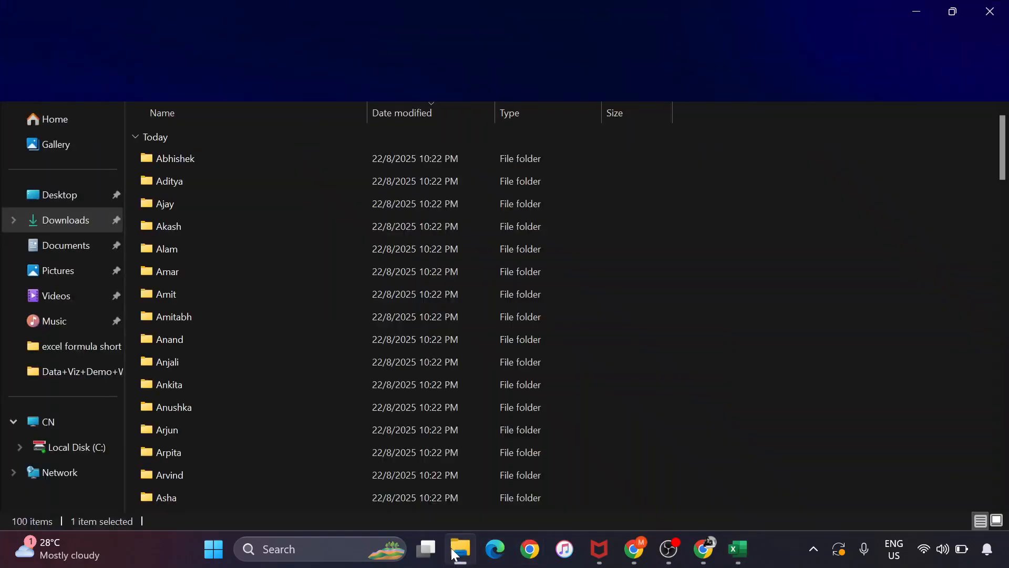
left_click(92, 229)
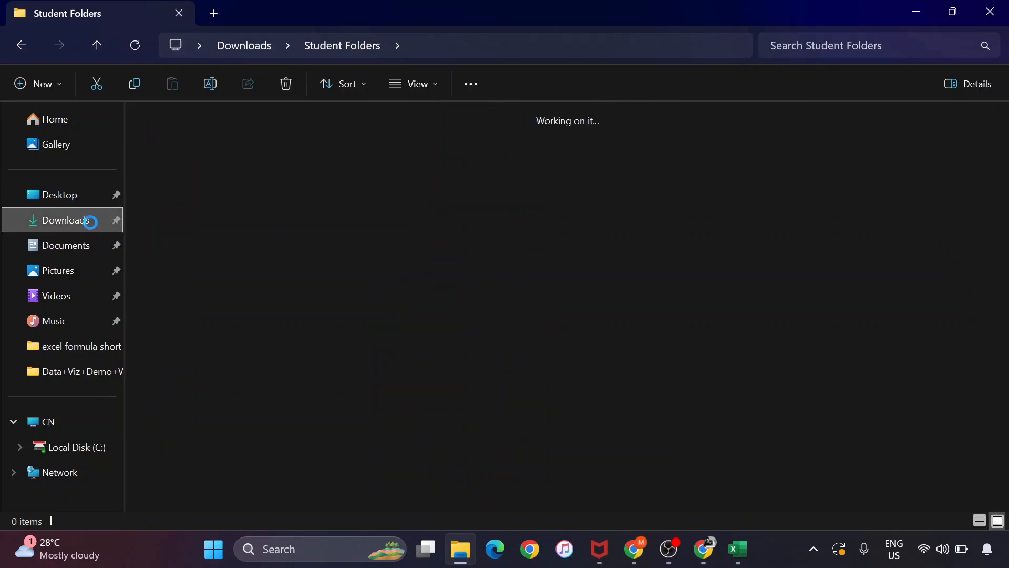
double_click(182, 178)
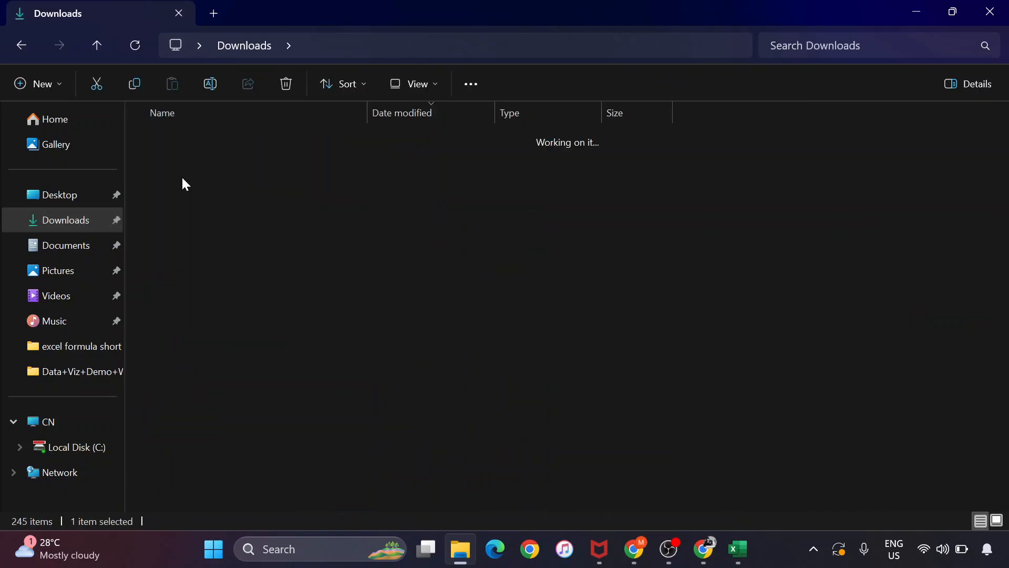
scroll(240, 304, "down", 2)
scroll(239, 304, "down", 20)
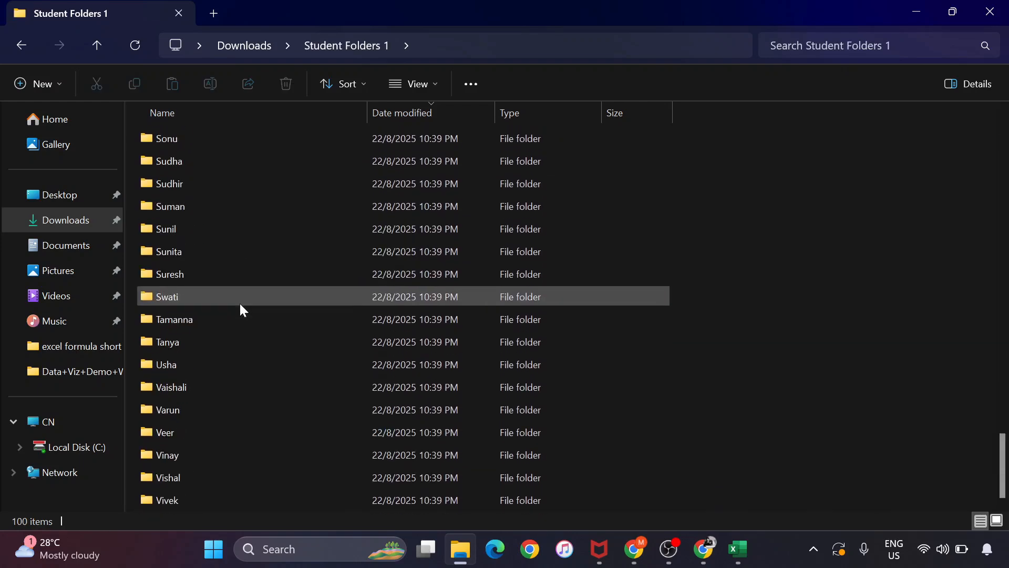
- Return to the Visual Basic editor, close it and select cell C3 on Sheet1 of the workbook
key("alt+Tab")
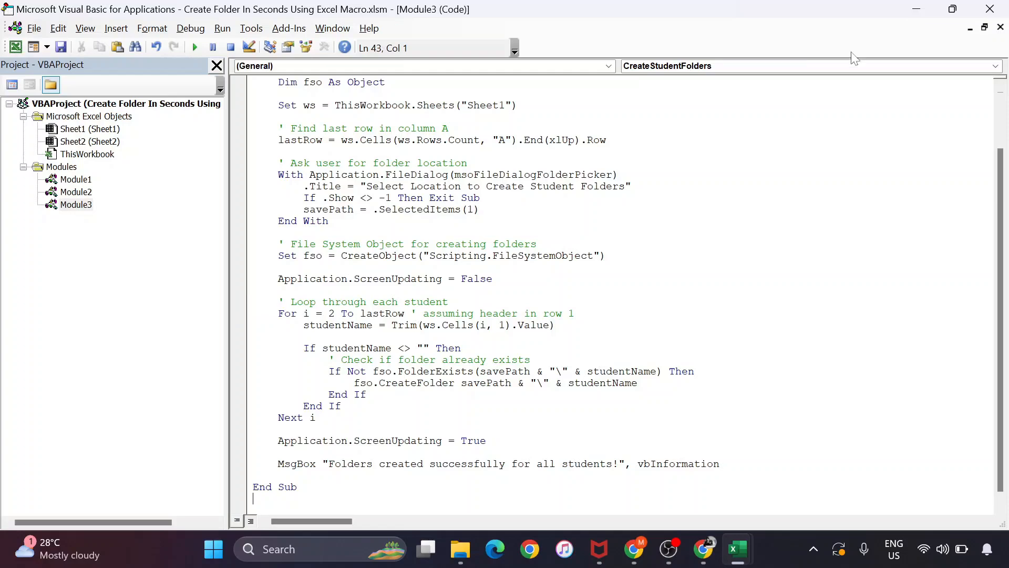
left_click(992, 11)
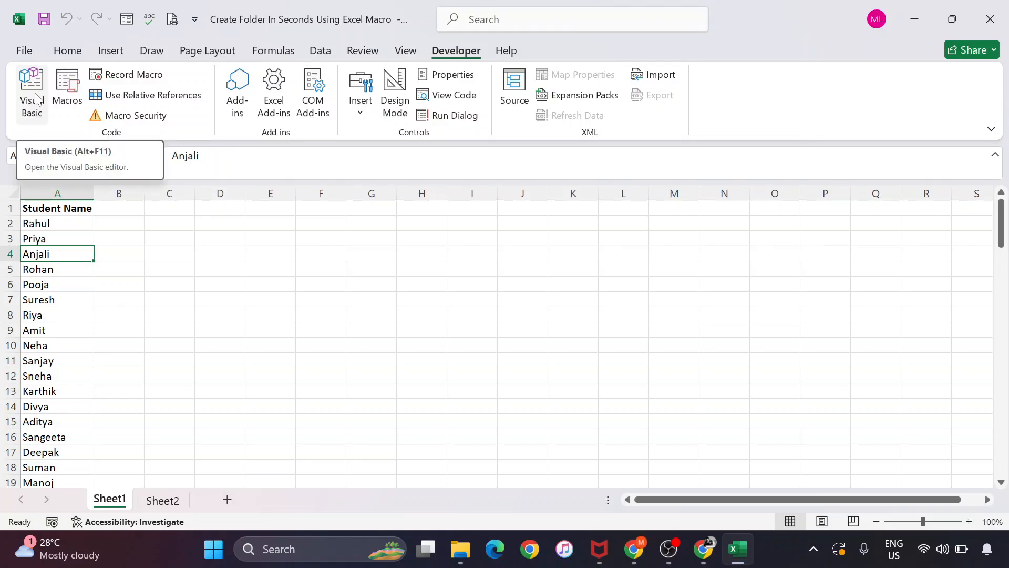
left_click(179, 241)
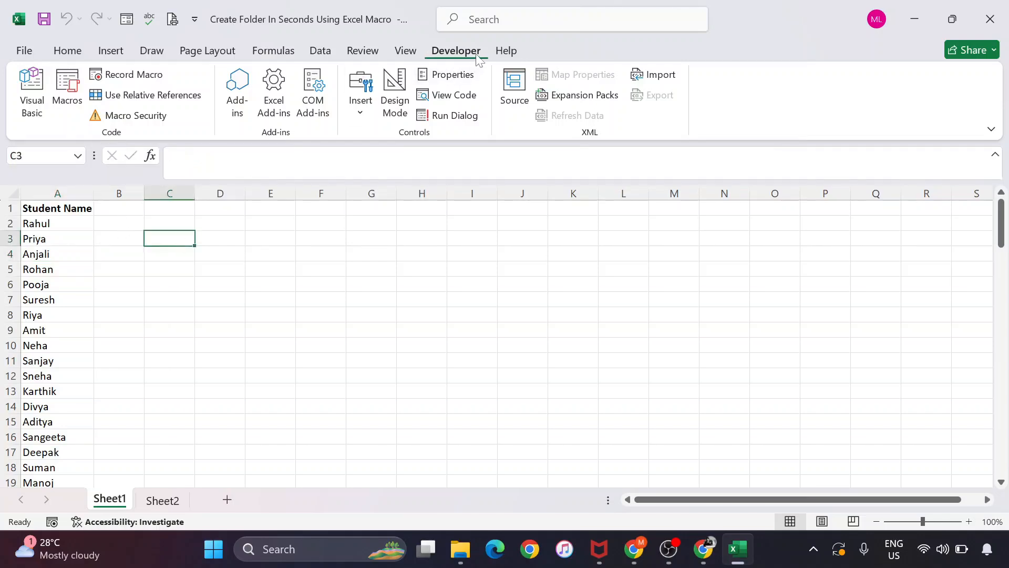
- Insert a form control button over about D1:F4 on Sheet1 and assign the Module3.CreateStudentFolders macro to it
left_click(368, 114)
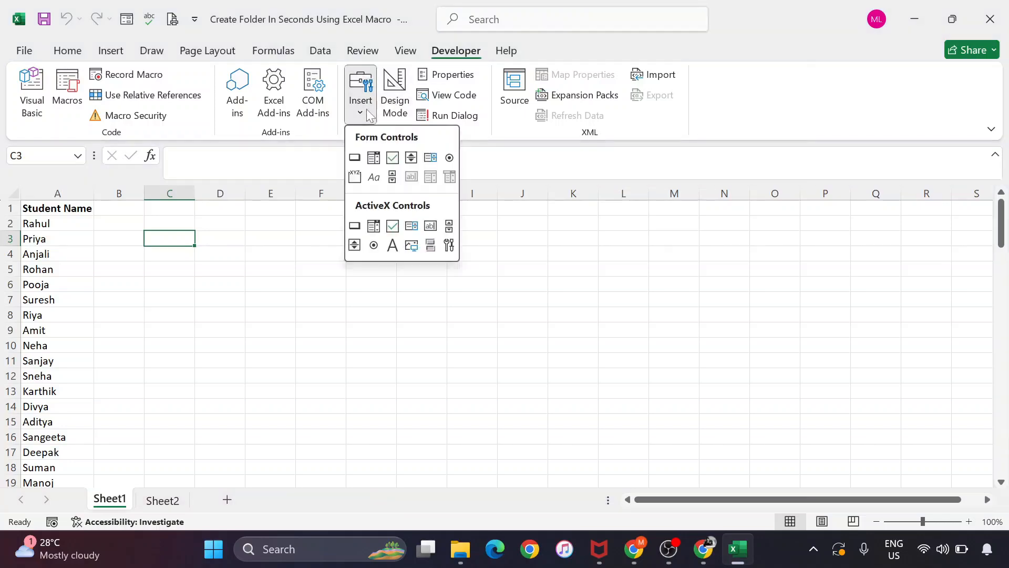
left_click(356, 158)
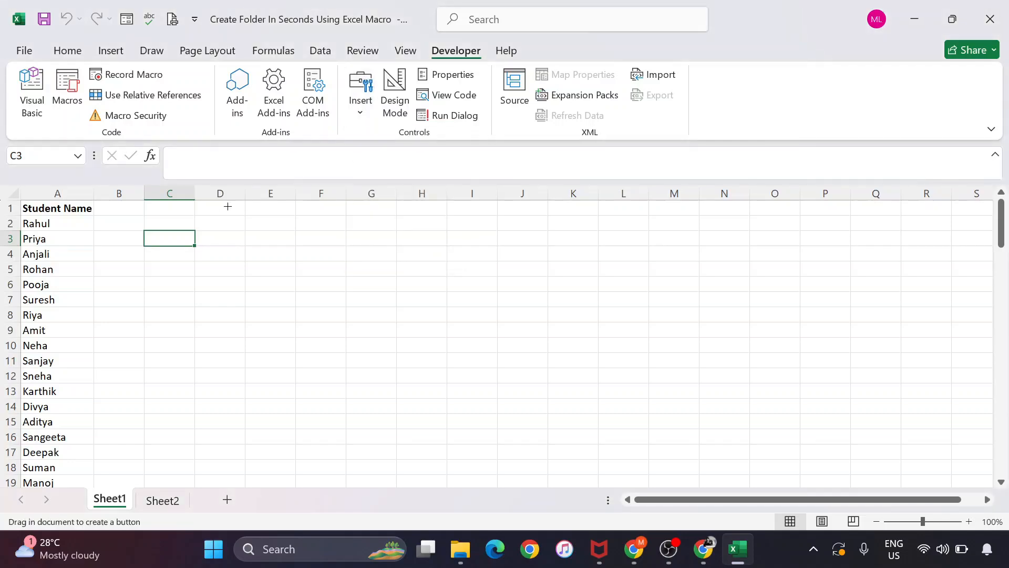
left_click_drag(216, 214, 341, 253)
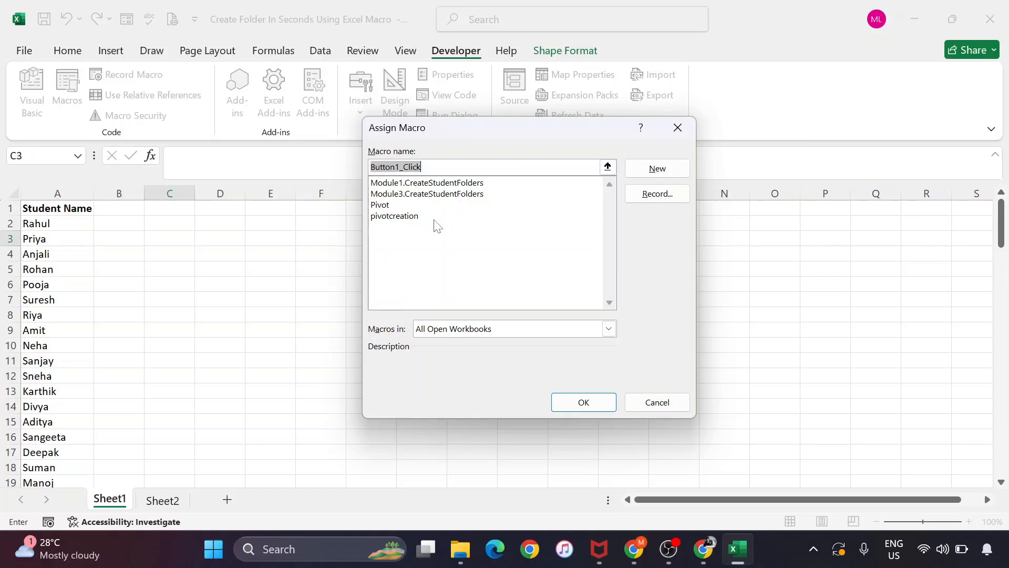
left_click(399, 196)
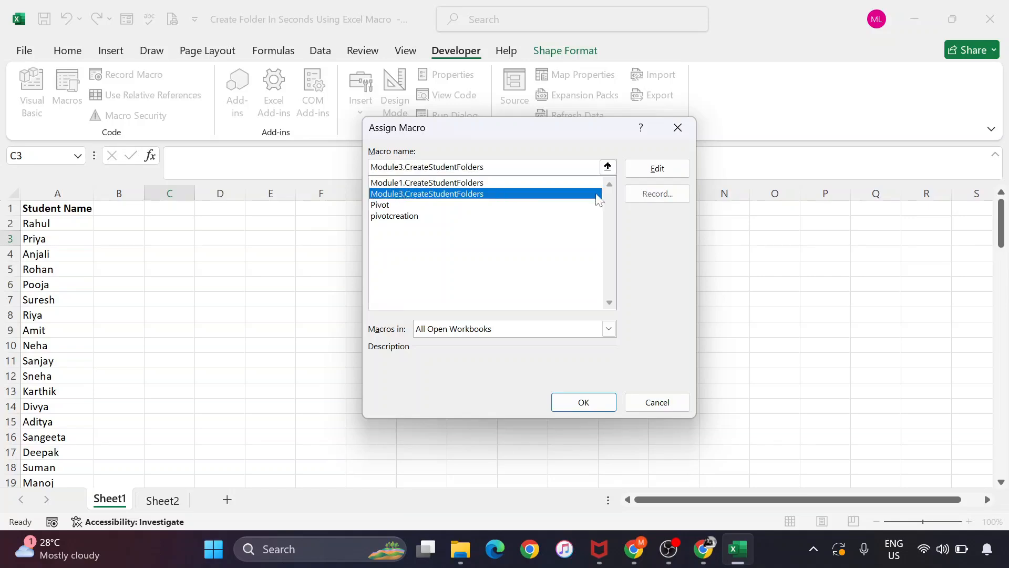
left_click(586, 402)
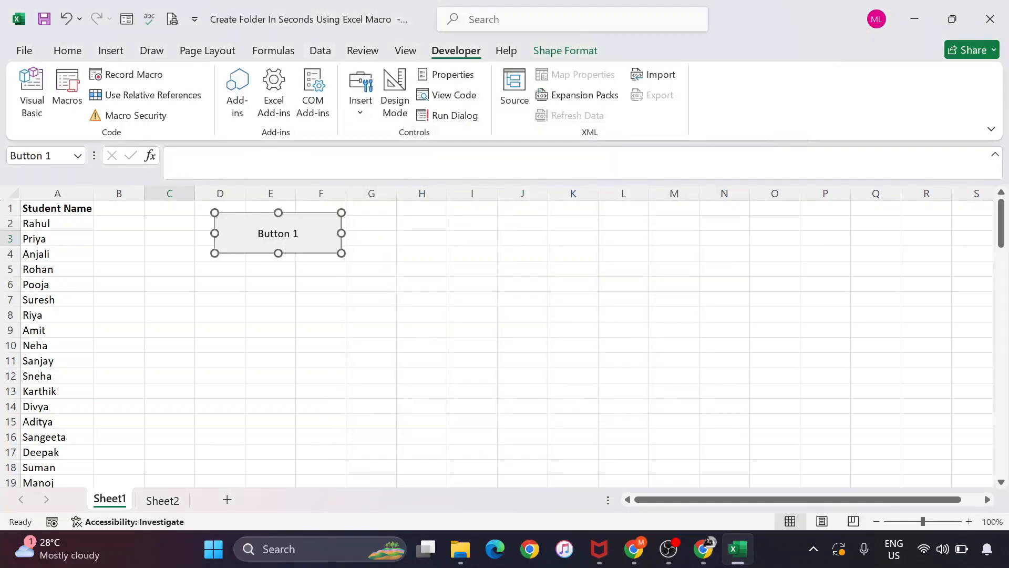
- Replace the new button's caption with "Create folder" and deselect the button
left_click(258, 233)
key("shift+Right")
key("shift+Right")
key("shift+Right")
key("shift+Right")
key("shift+Right")
key("shift+Right")
key("shift+Right")
key("shift+Right")
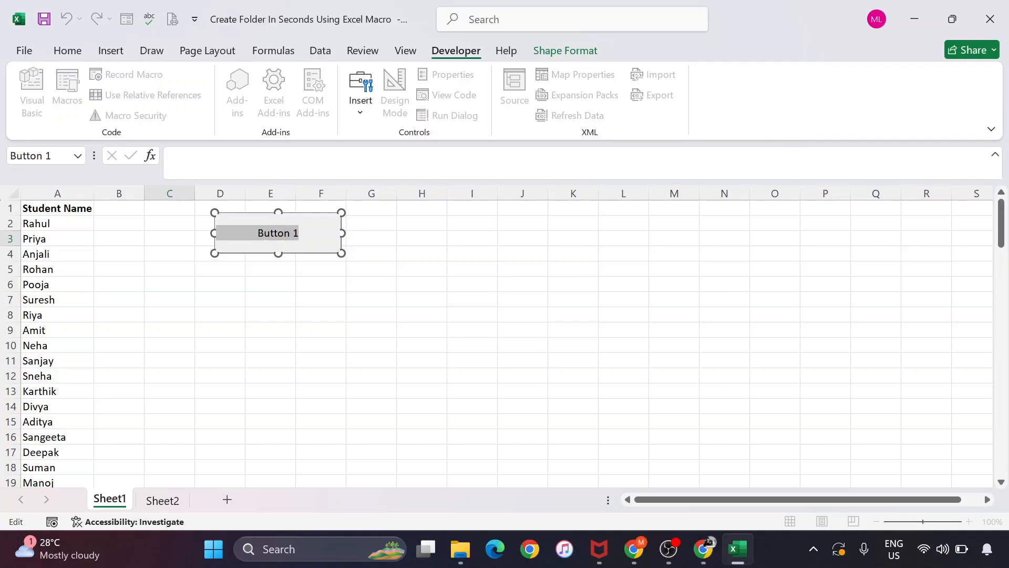
type("Create folde")
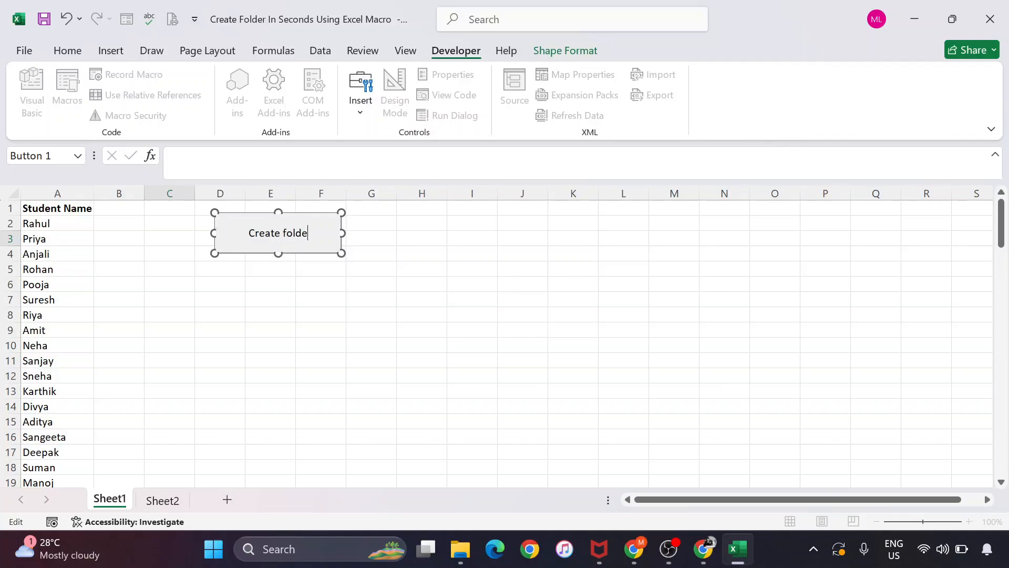
type("r")
left_click(322, 279)
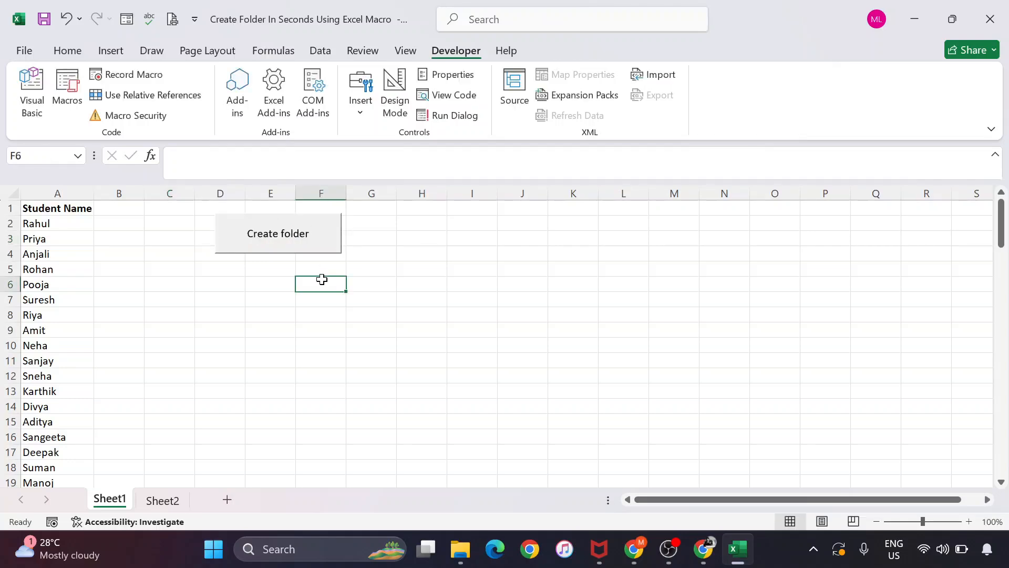
left_click(239, 281)
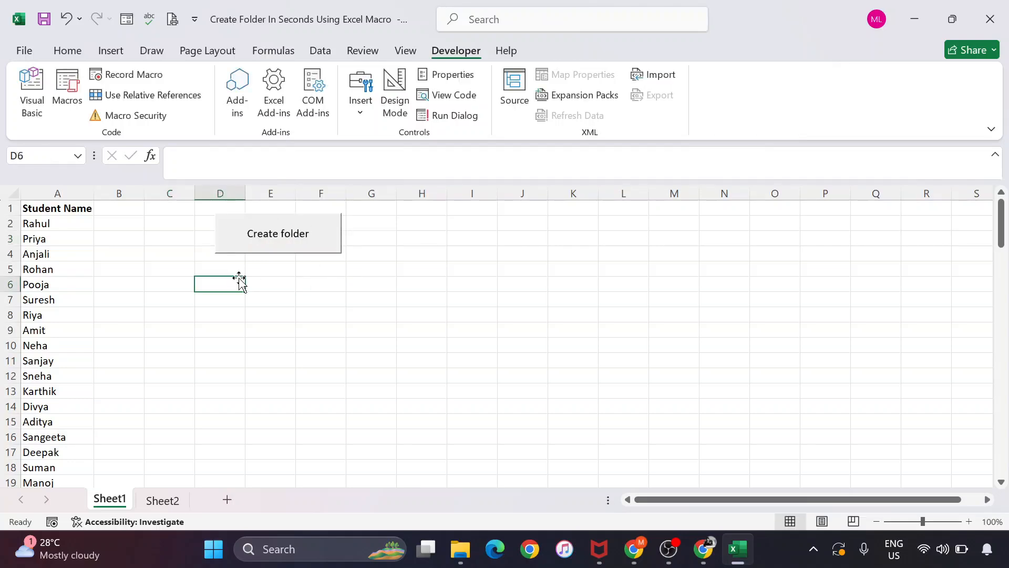